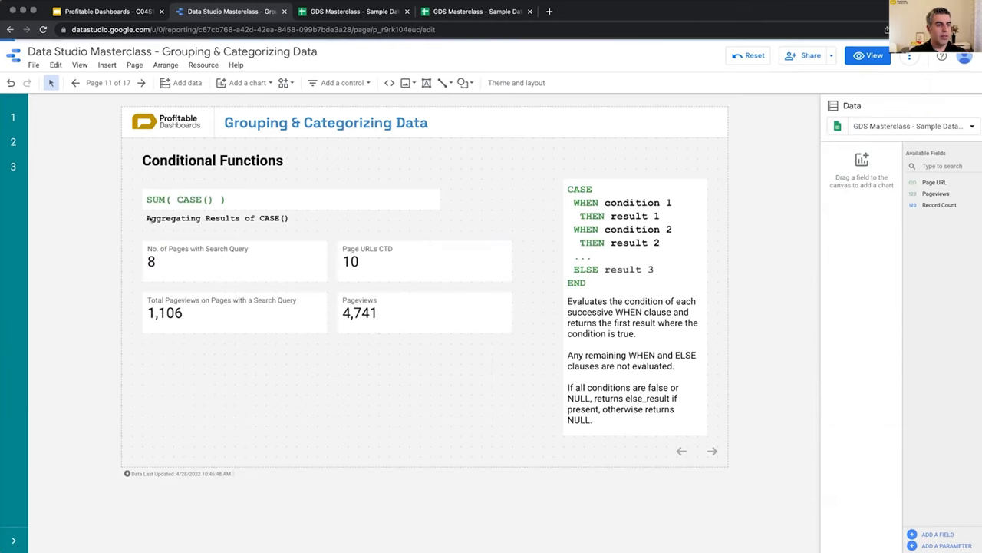
Review the Search Query CASE() formula on page 9, then move on to page 10.
left_click(259, 304)
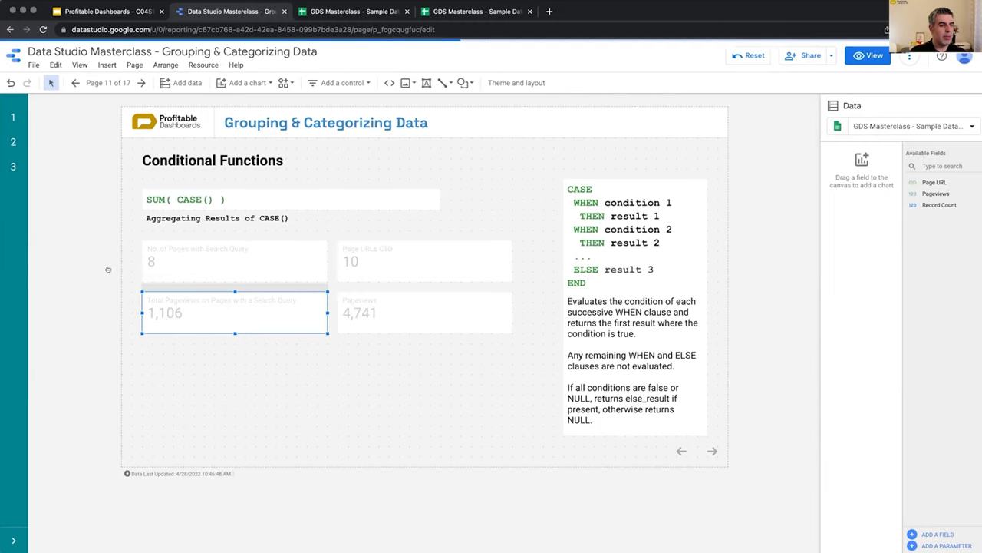
left_click(417, 238)
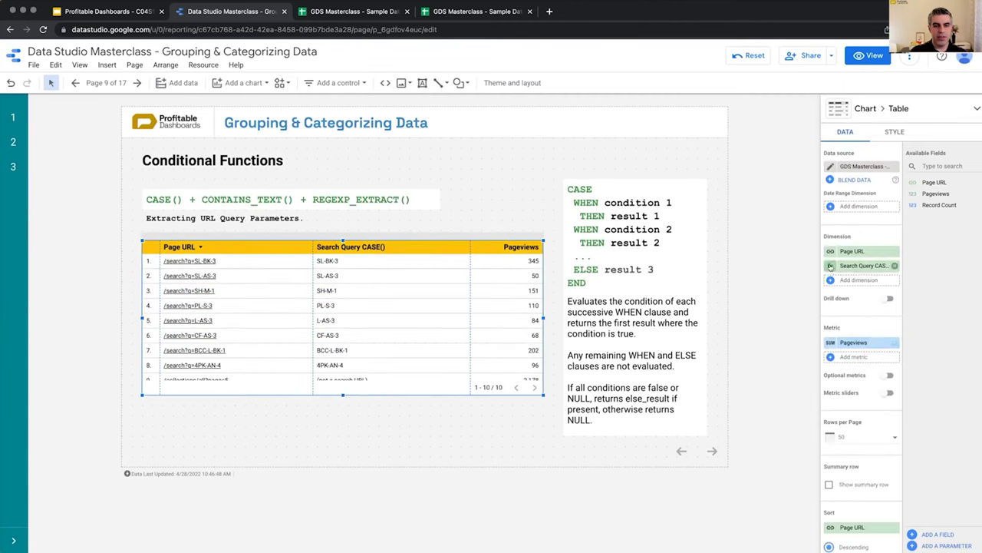
left_click(831, 265)
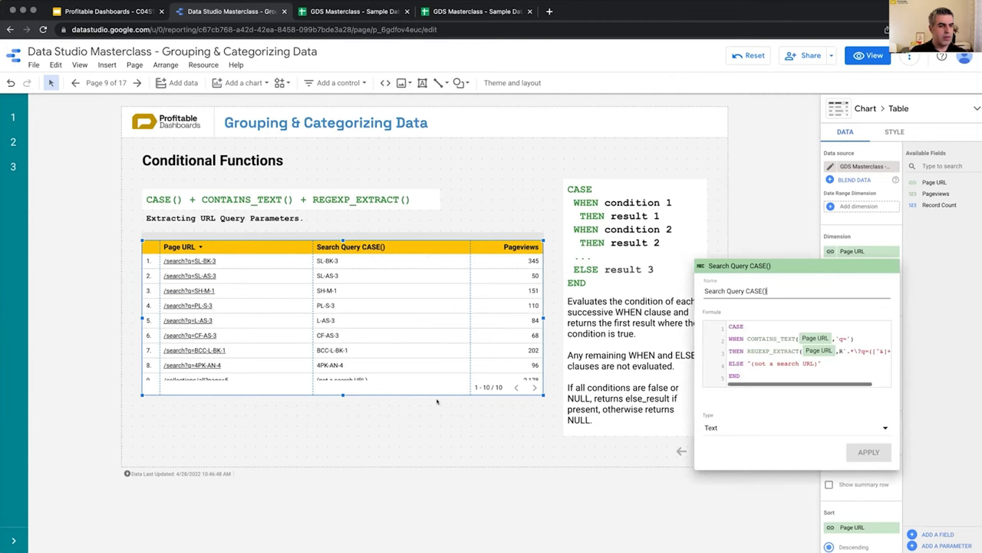
key("Escape")
left_click(137, 83)
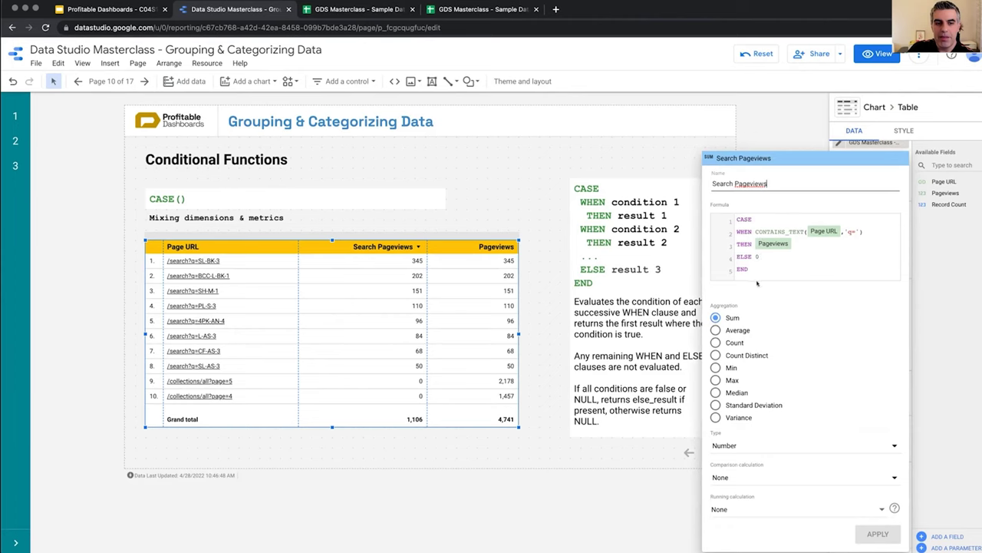
Highlight the Search Pageviews CASE formula, then close its field editor.
left_click_drag(750, 270, 725, 222)
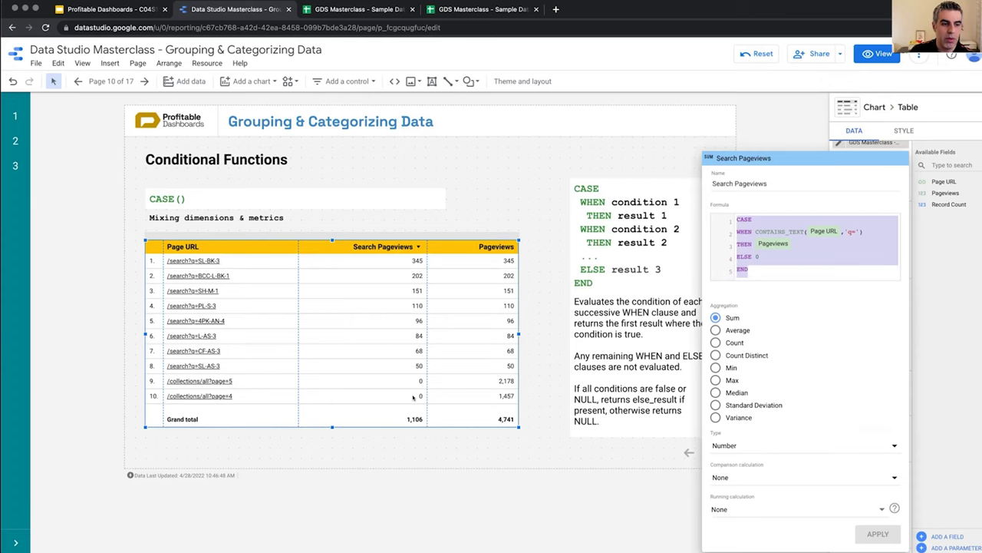
left_click(560, 453)
left_click(144, 80)
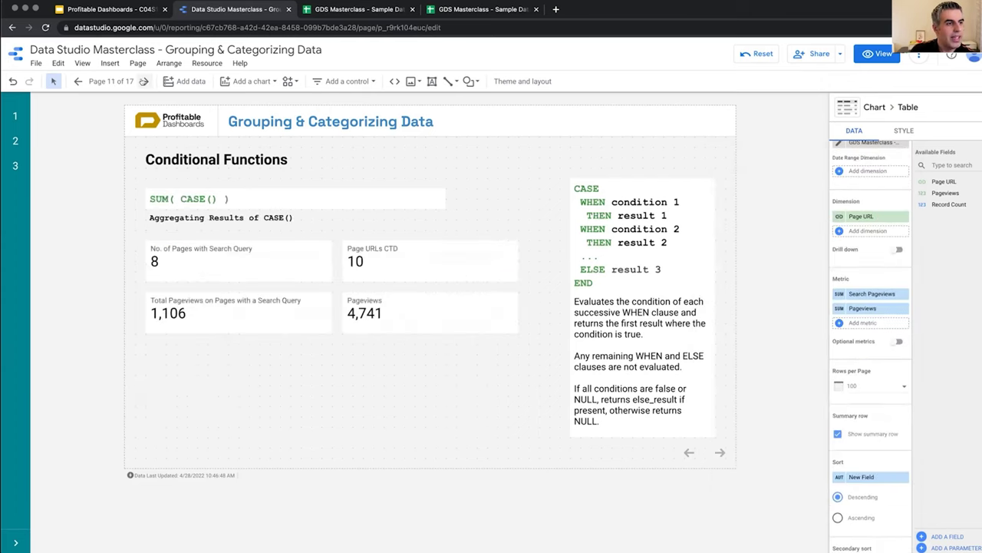
left_click(272, 316)
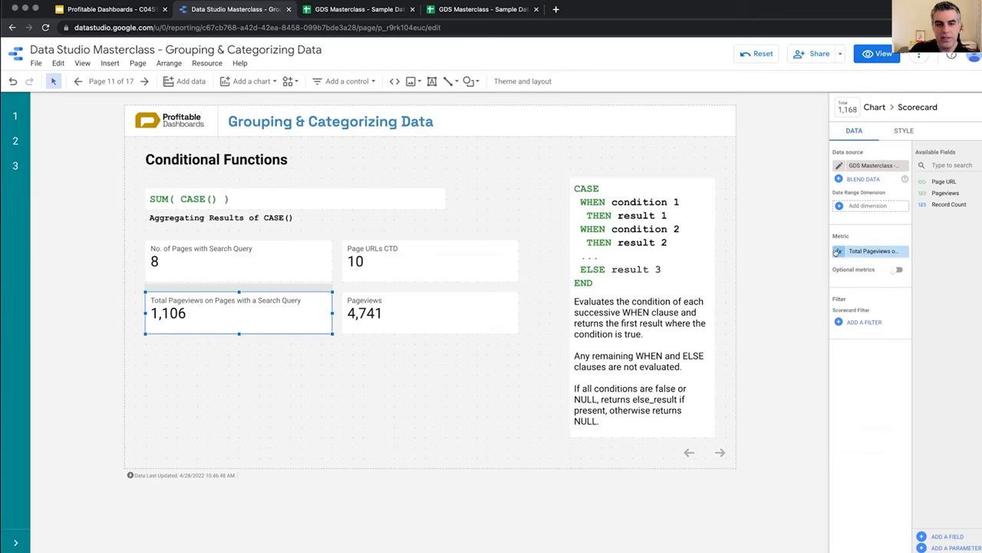
left_click(838, 251)
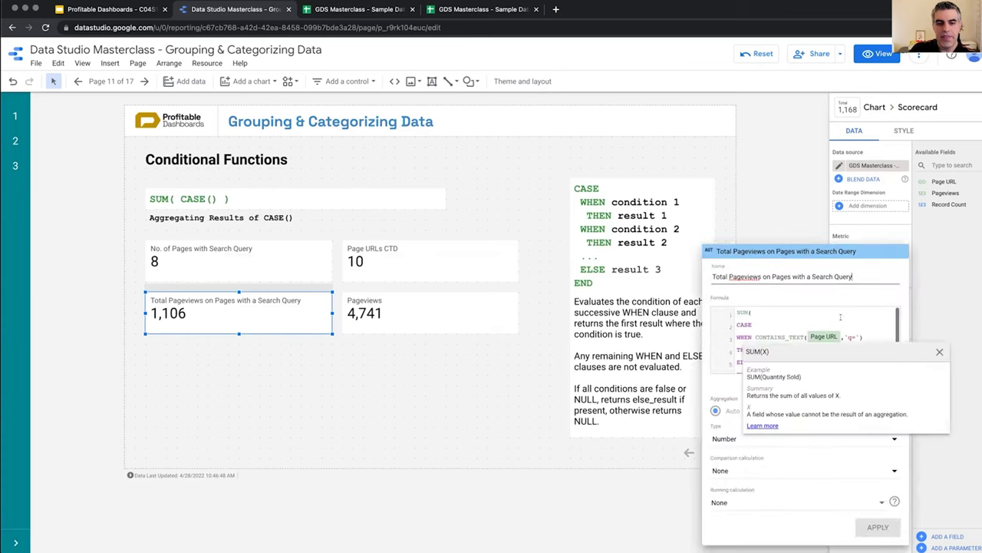
left_click(936, 350)
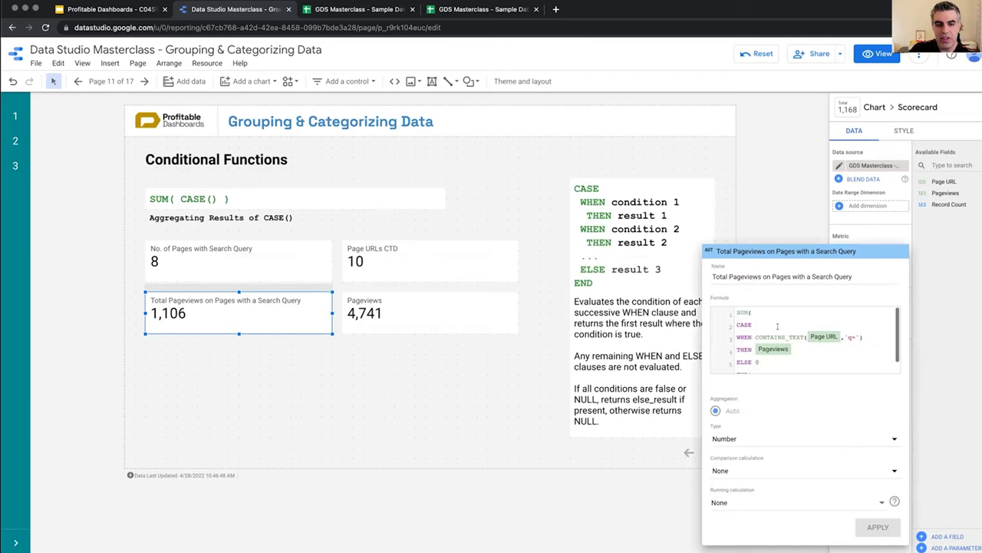
scroll(777, 326, "down", 1)
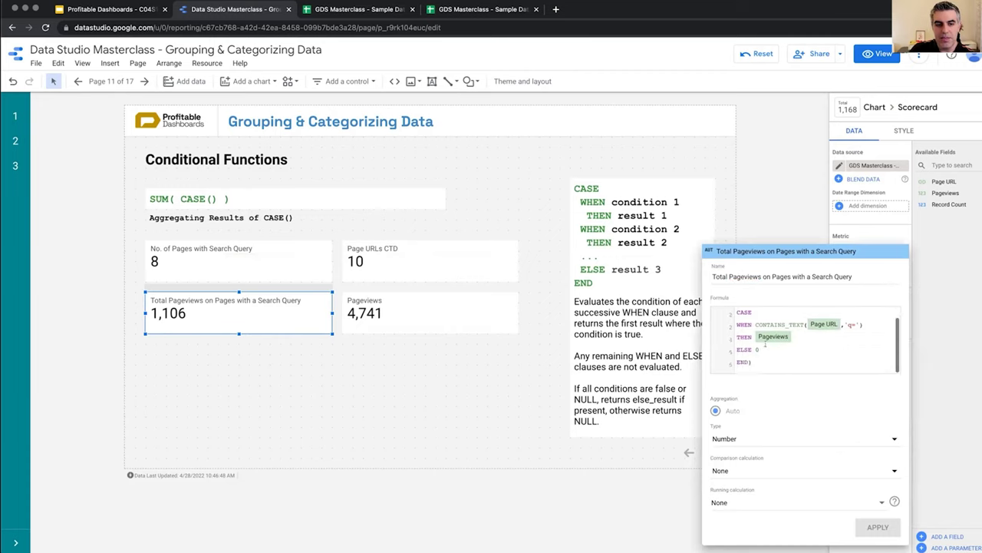
scroll(758, 348, "up", 1)
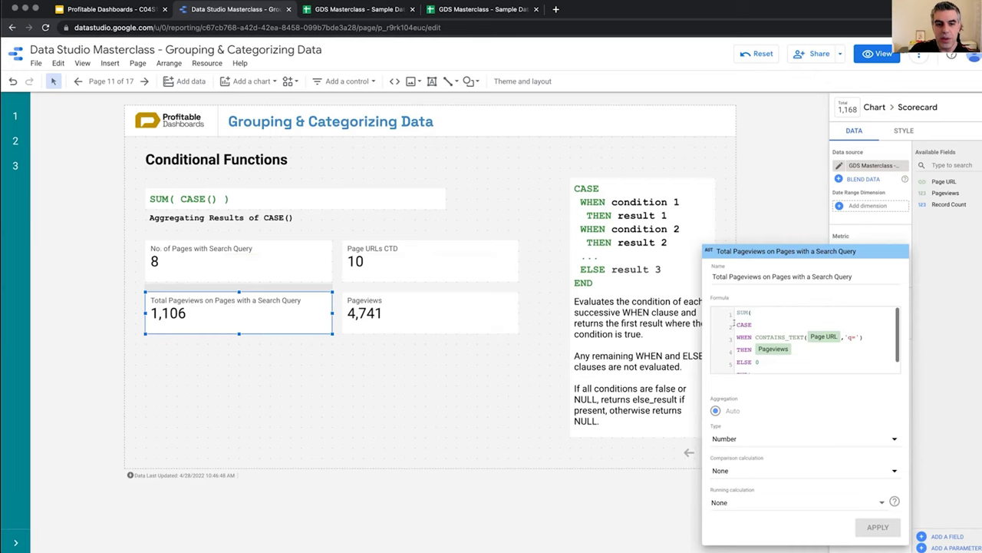
left_click_drag(735, 321, 758, 368)
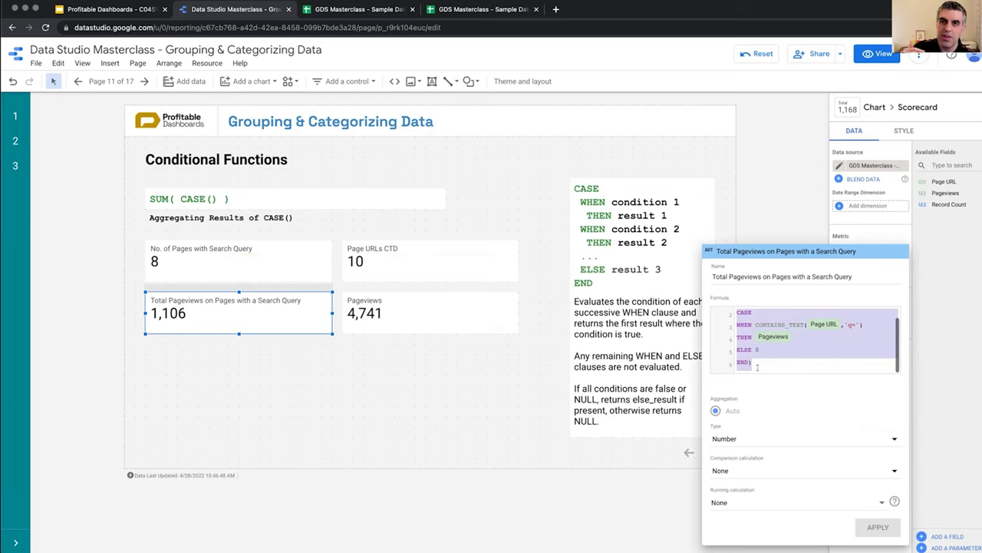
scroll(758, 360, "up", 1)
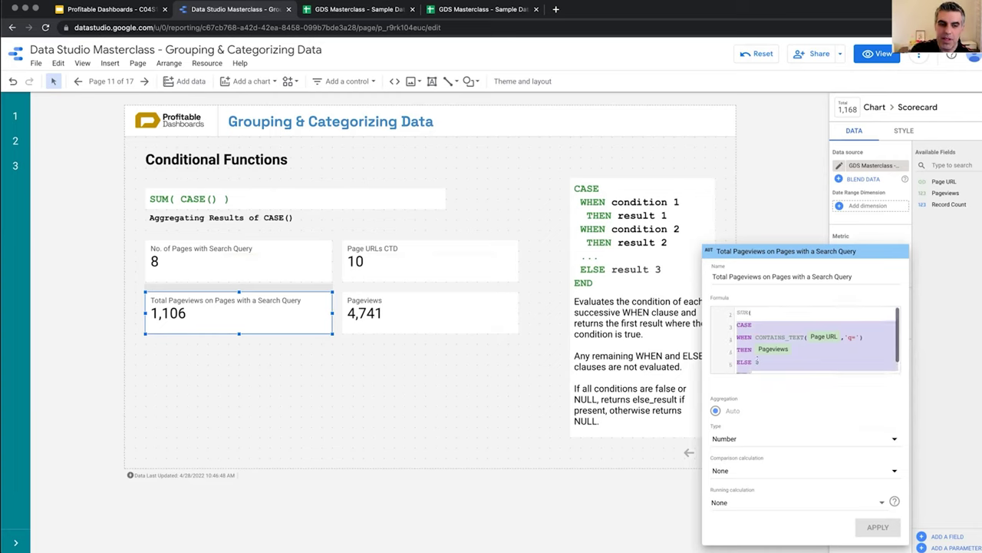
left_click(753, 311)
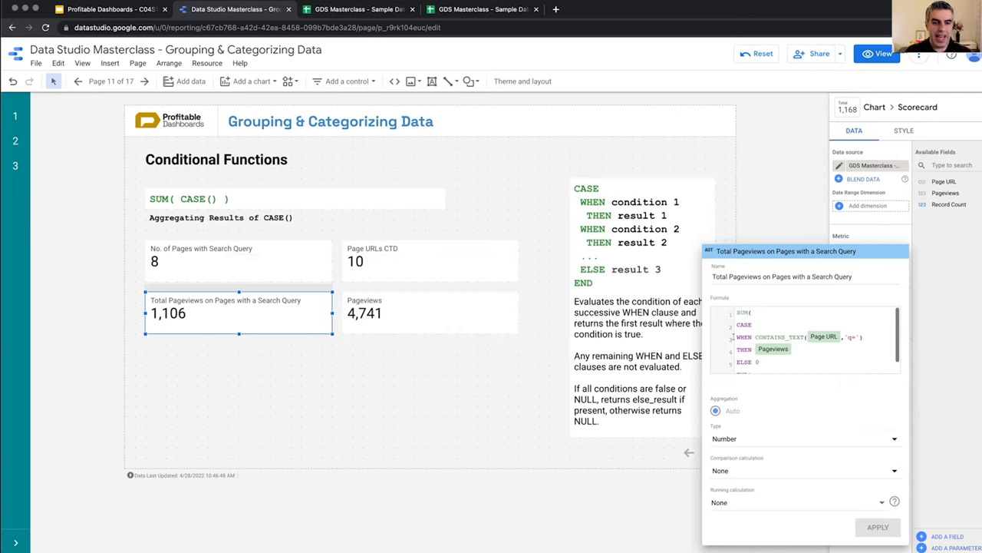
left_click_drag(755, 336, 866, 333)
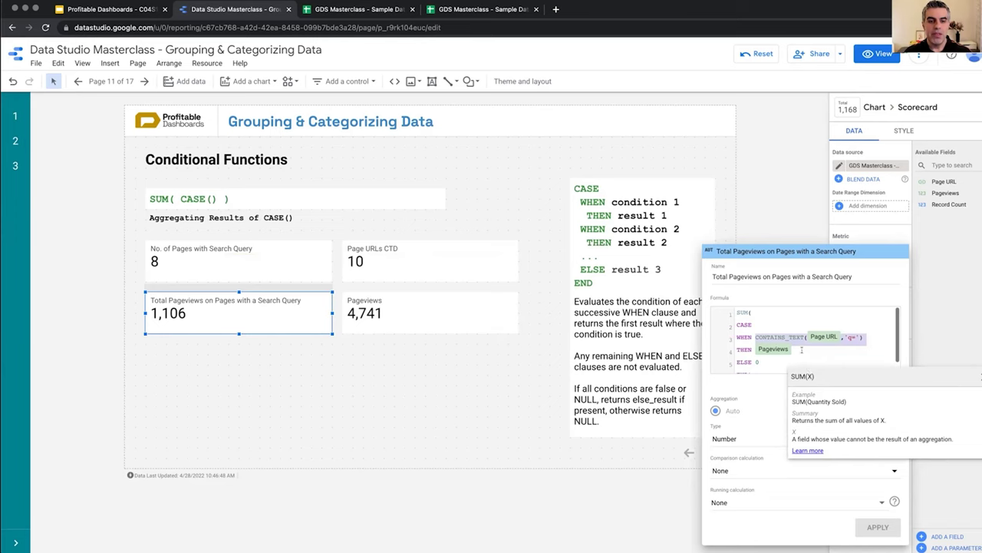
left_click(761, 351)
left_click(753, 350)
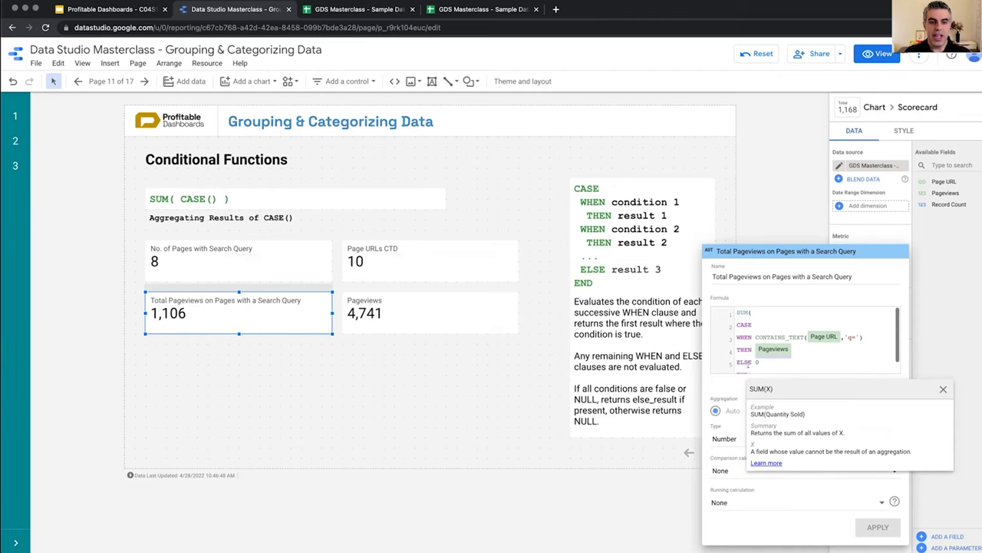
left_click(749, 314)
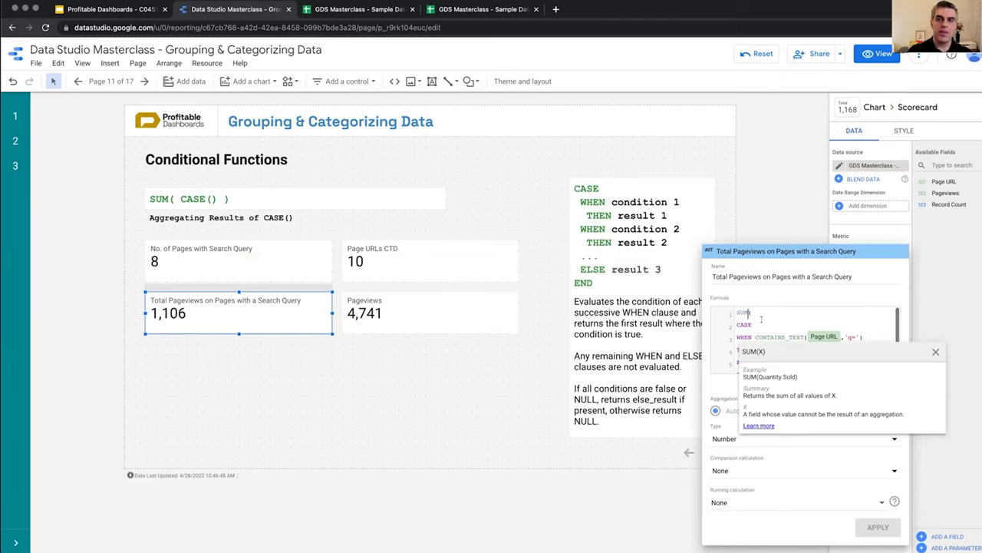
left_click(513, 382)
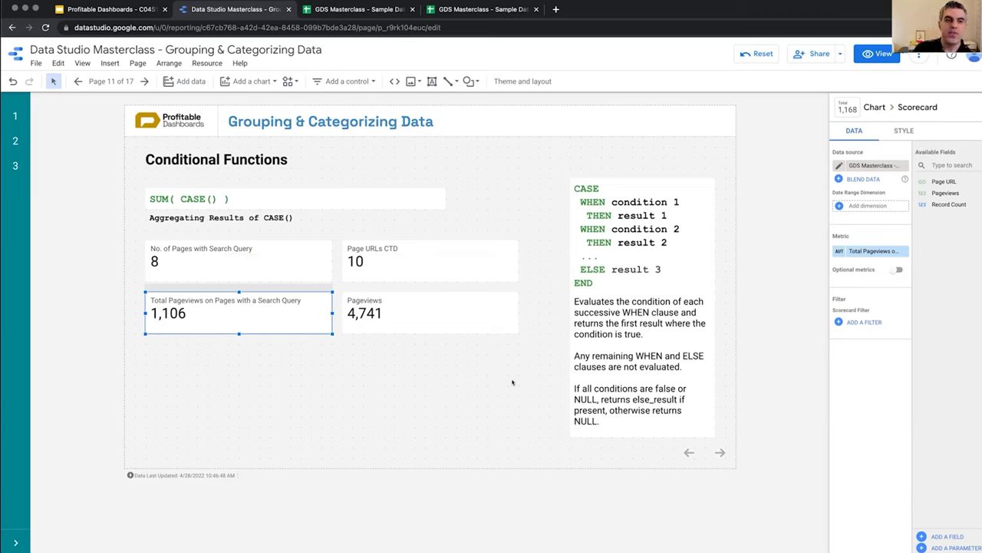
left_click(220, 265)
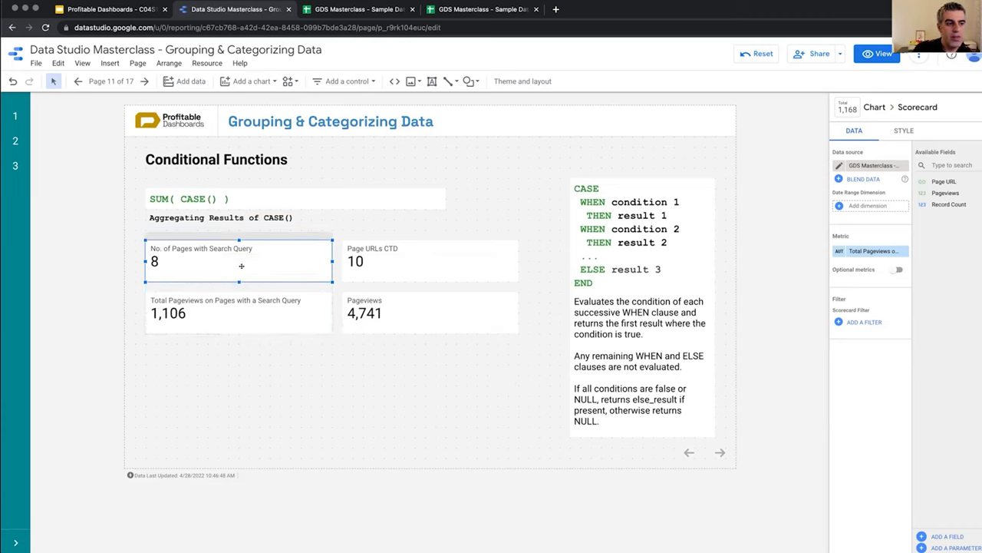
left_click(839, 252)
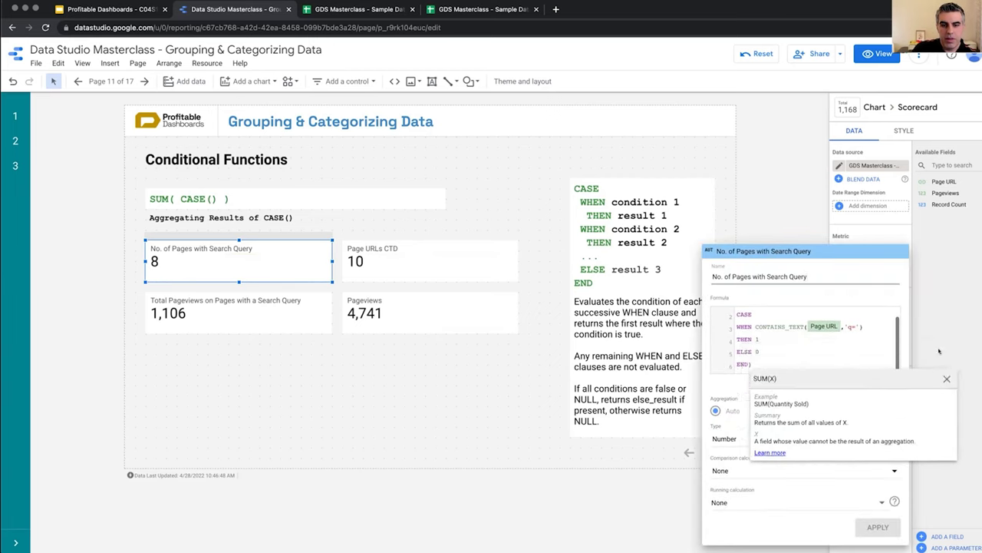
key("Escape")
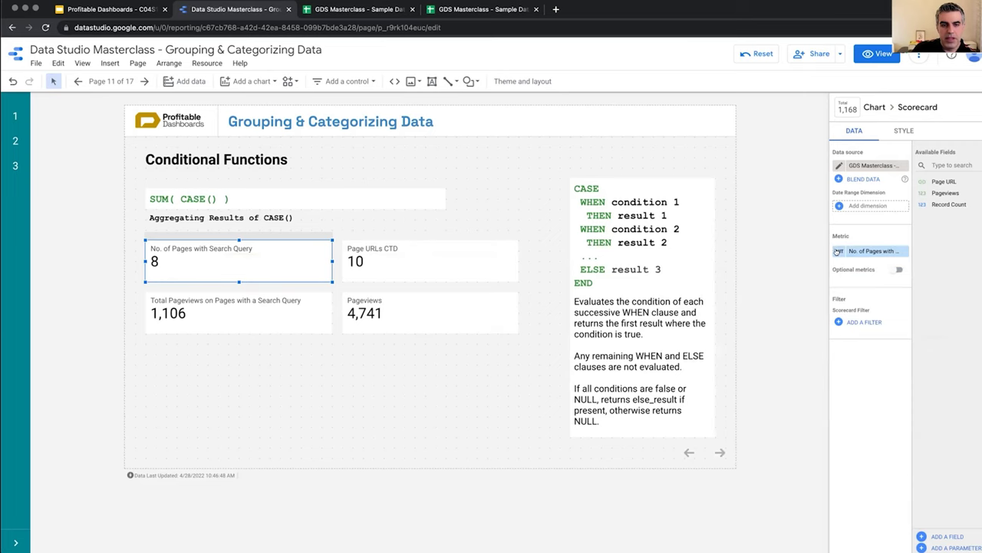
left_click(839, 252)
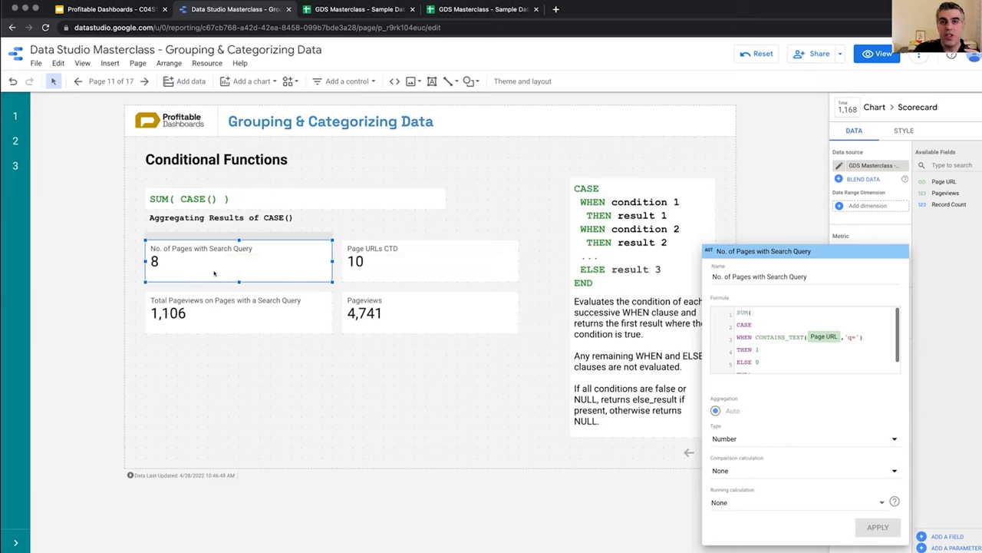
left_click(278, 318)
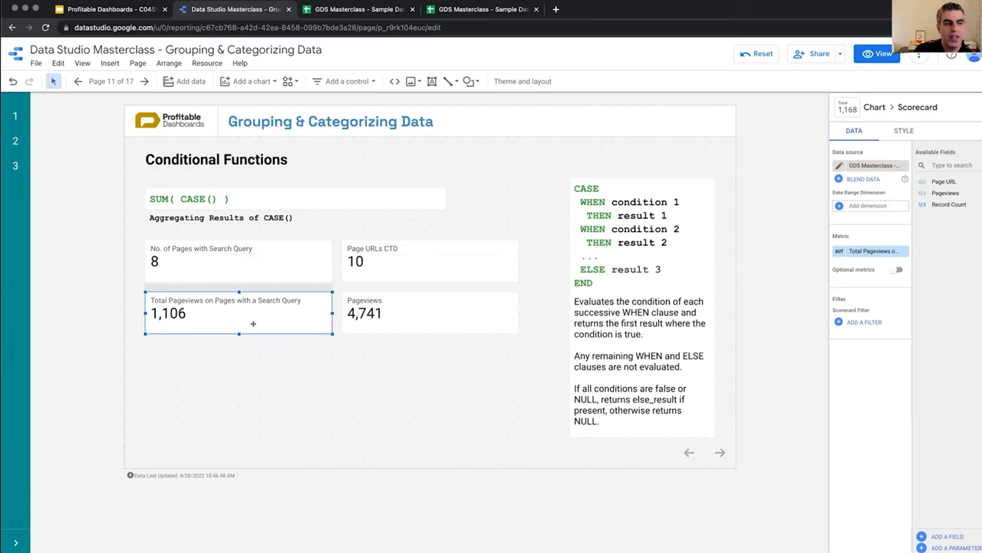
Open the No. of Pages with Search Query metric's SUM(CASE WHEN CONTAINS_TEXT(Page URL,'q=')) formula.
left_click(413, 318)
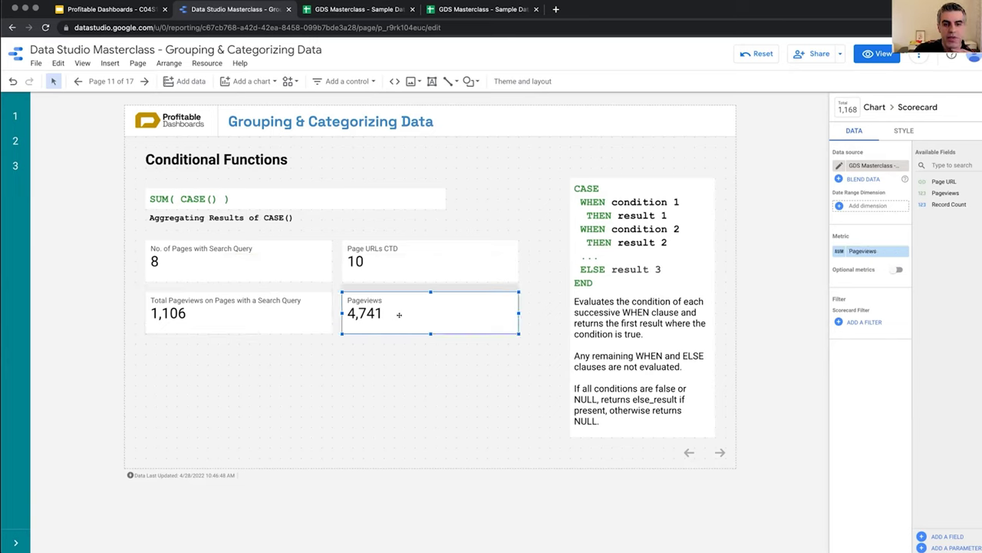
left_click(398, 262)
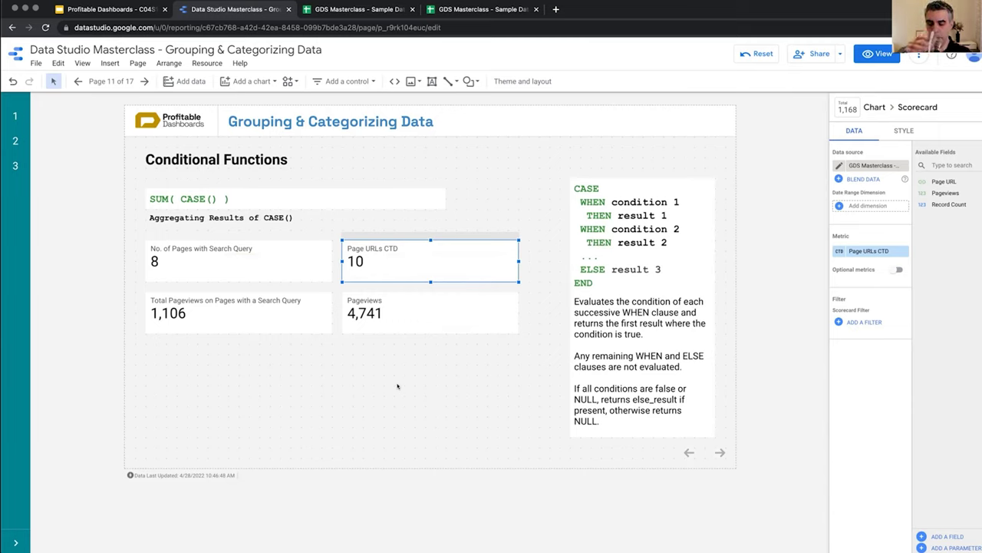
left_click(271, 262)
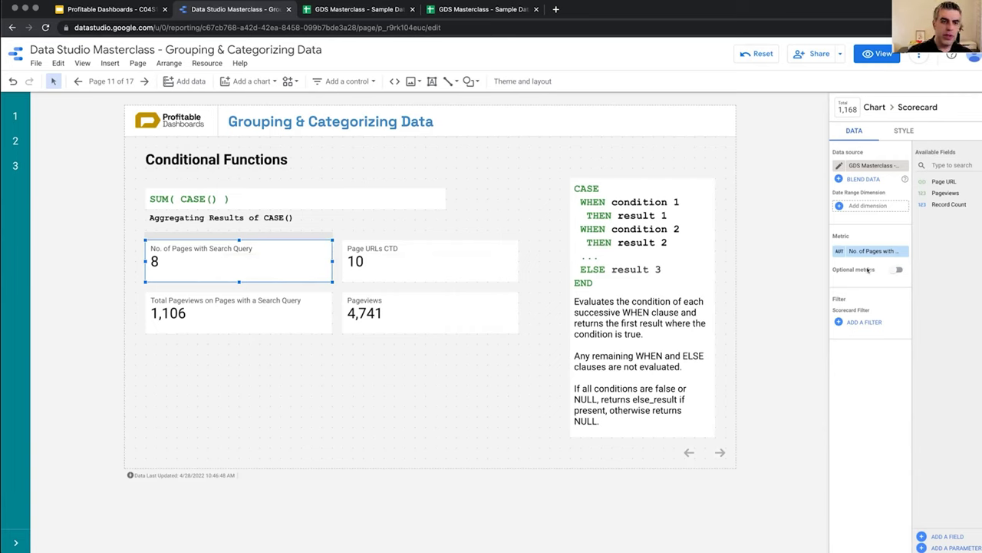
left_click(839, 252)
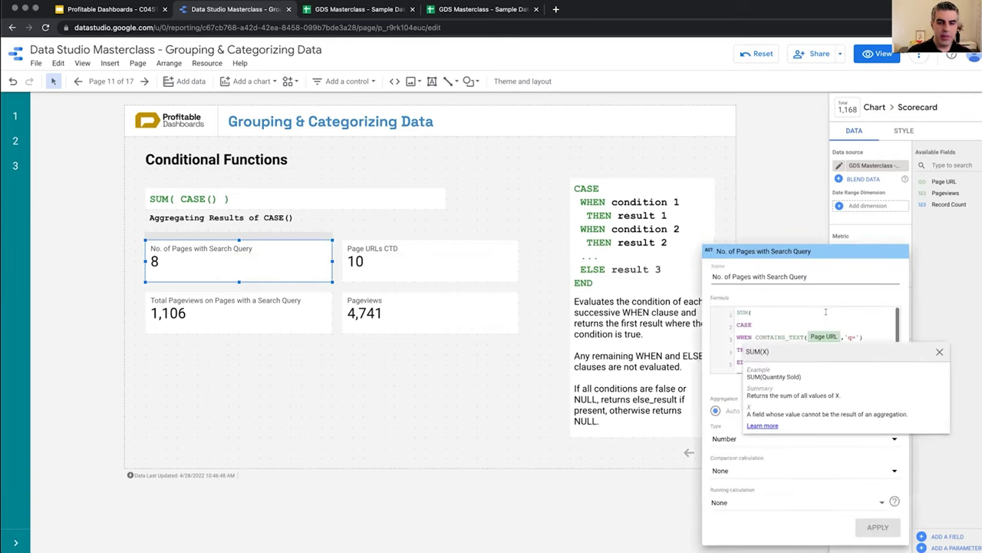
Replace SUM with COUNT in the formula, review THEN 1 / ELSE 0, and apply it, showing 10.
left_click(939, 352)
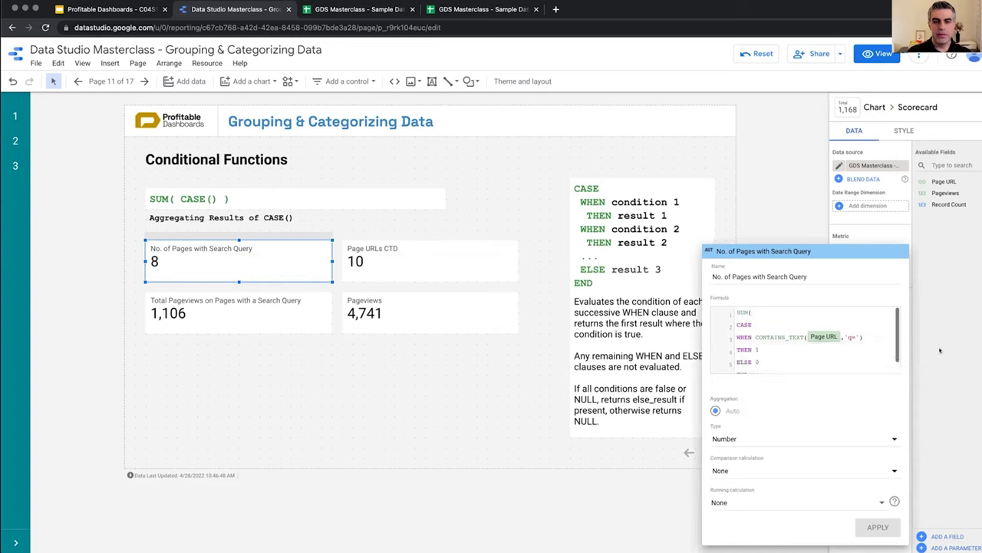
left_click(734, 313)
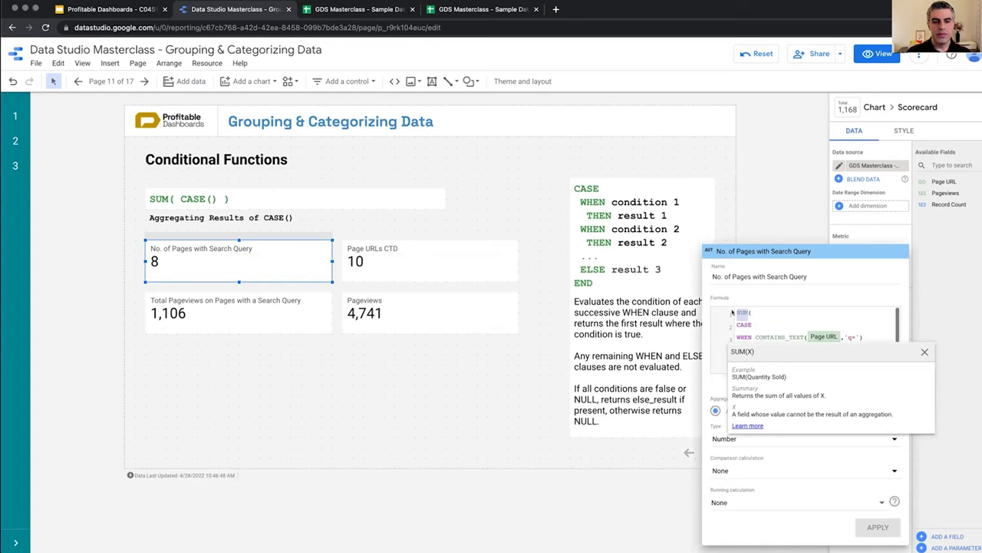
type("COUNT")
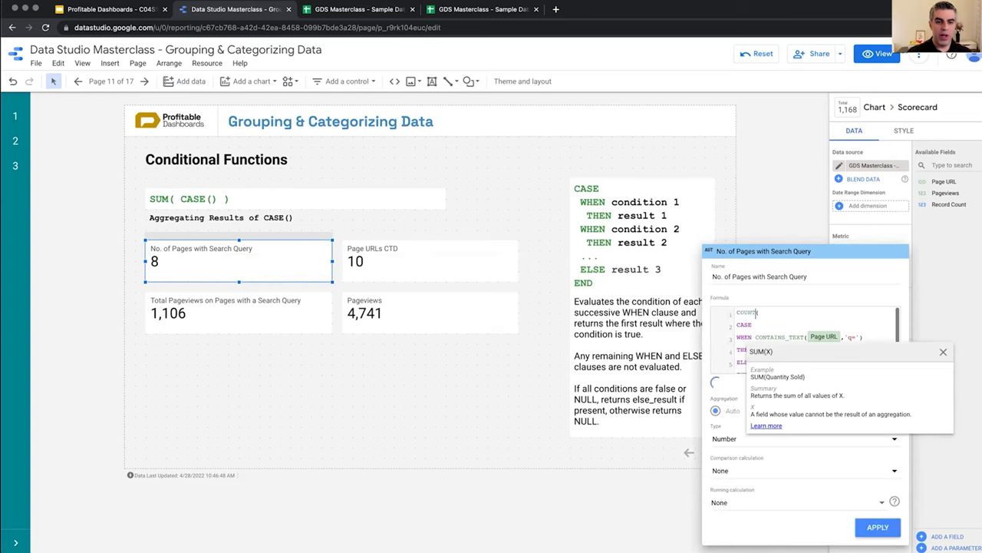
left_click(943, 351)
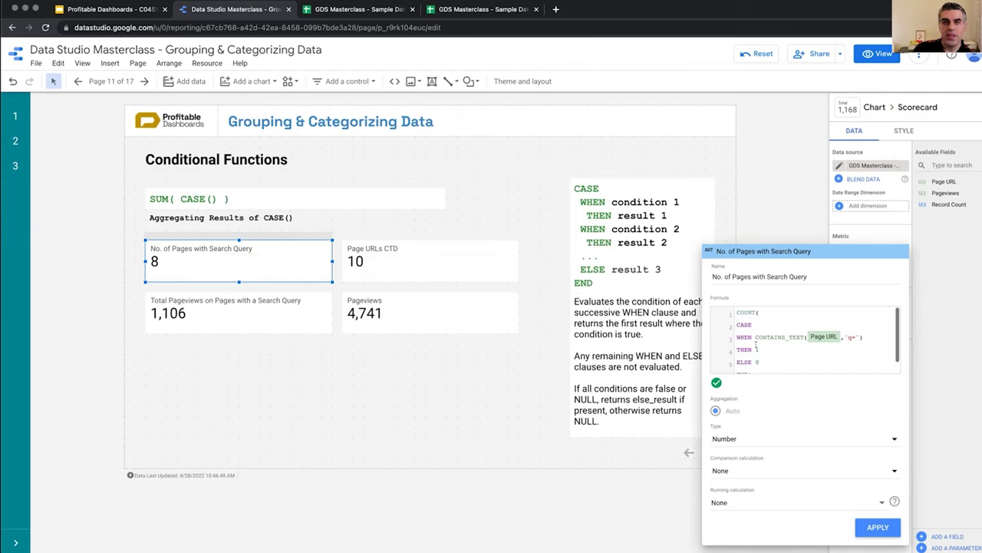
left_click(765, 346)
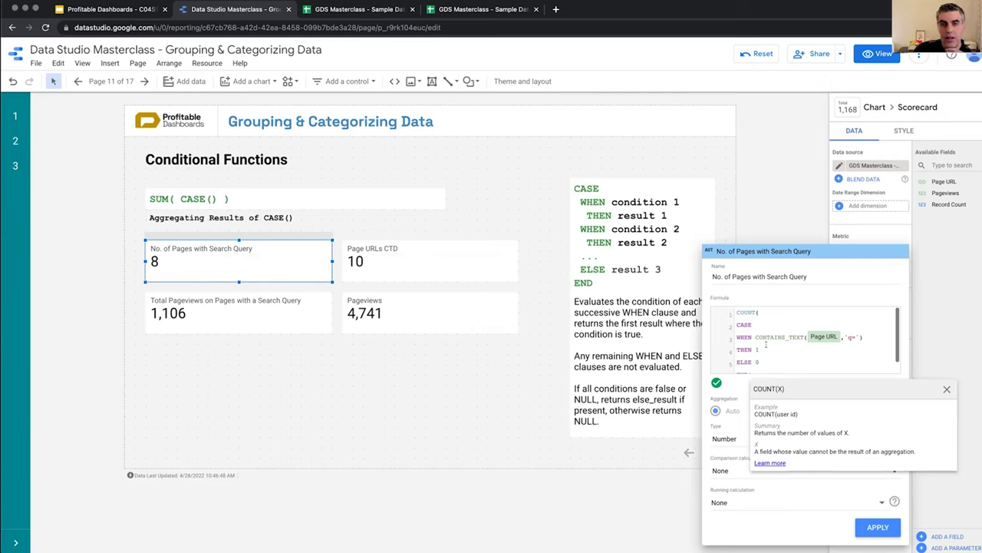
left_click(765, 357)
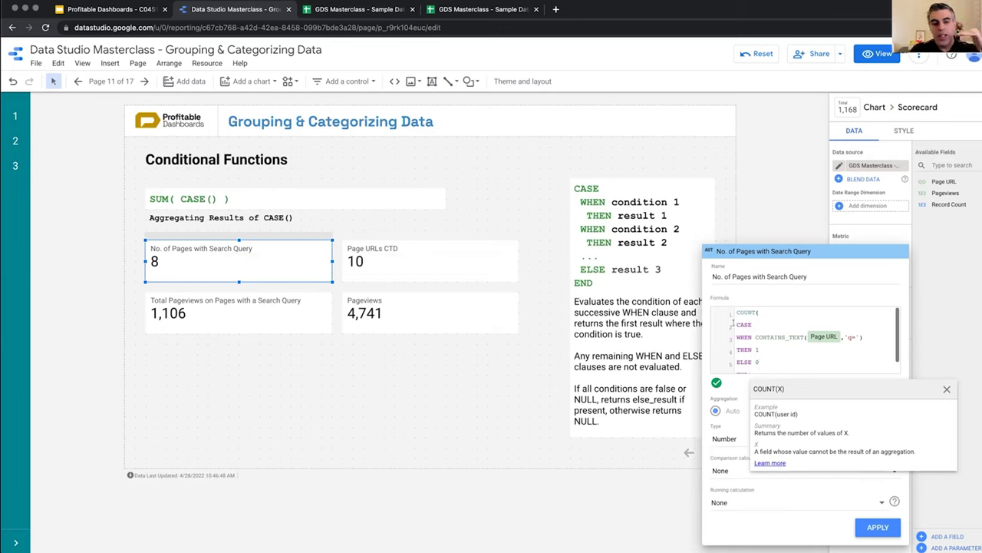
left_click_drag(736, 324, 758, 367)
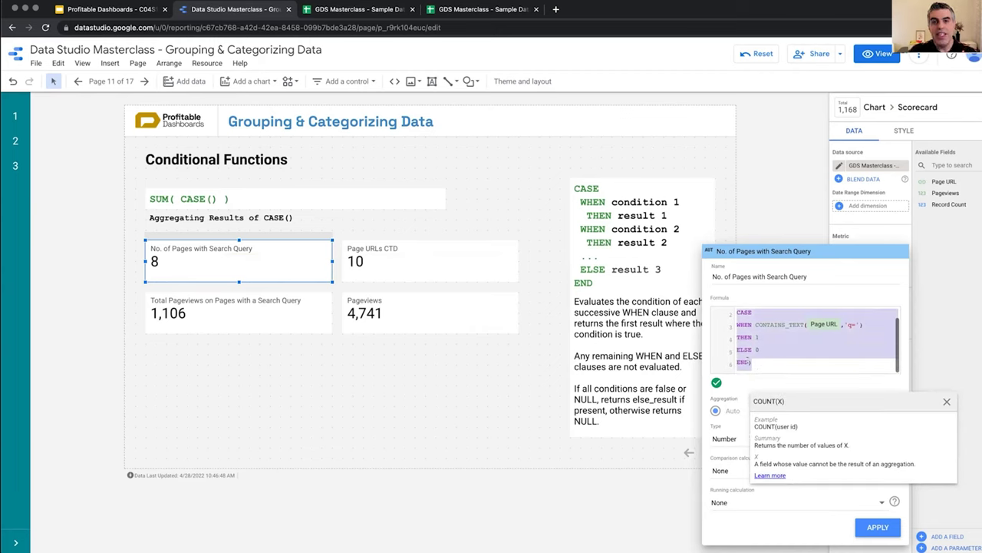
left_click(757, 336)
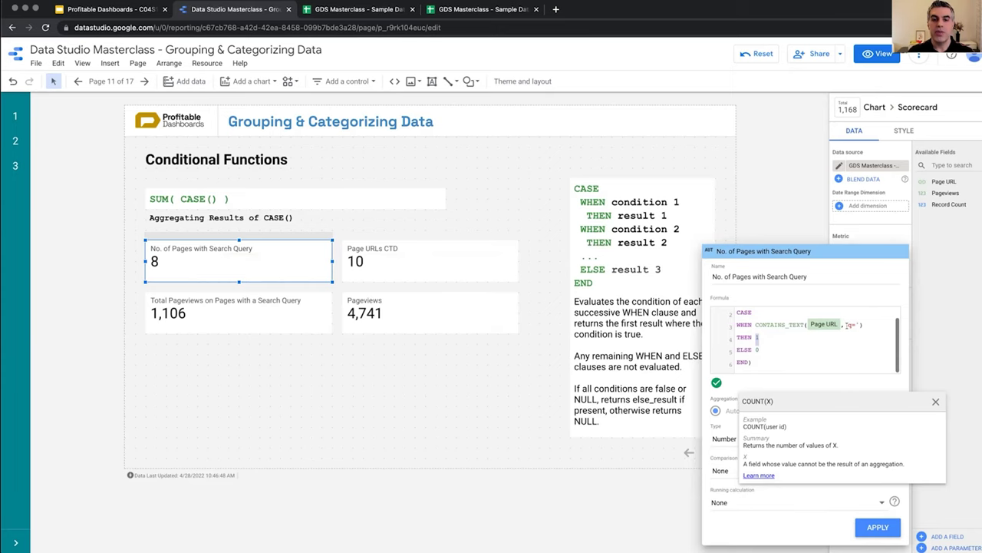
left_click(758, 350)
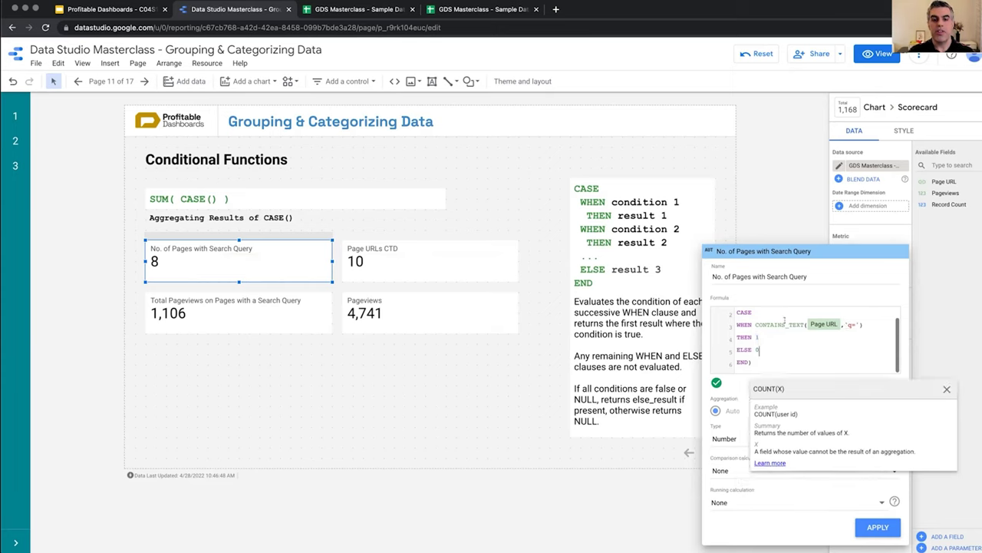
scroll(775, 326, "up", 1)
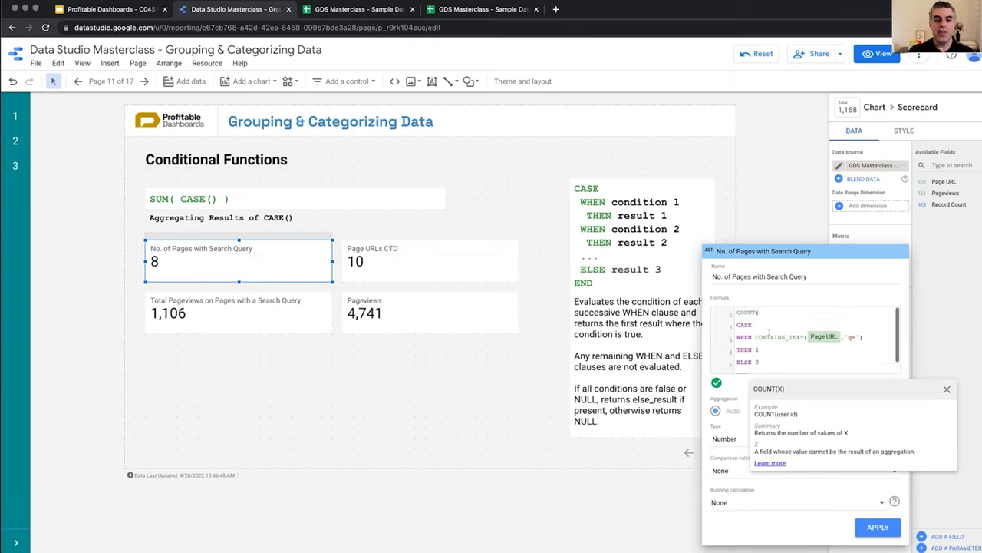
left_click(878, 527)
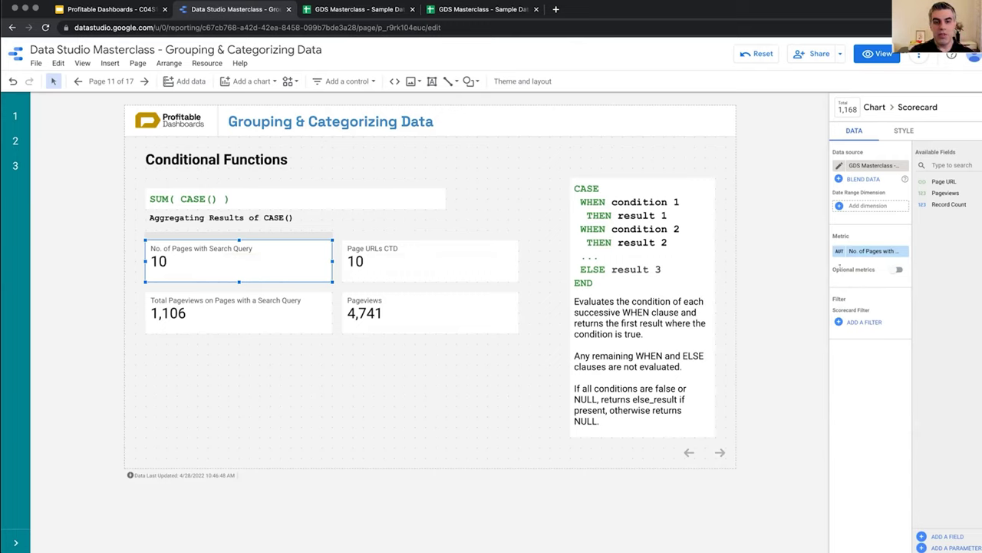
Change the aggregation back from COUNT to SUM and apply, restoring the value 8.
left_click(838, 252)
key("BackSpace")
key("BackSpace")
key("BackSpace")
key("BackSpace")
key("BackSpace")
key("BackSpace")
type("SUM(")
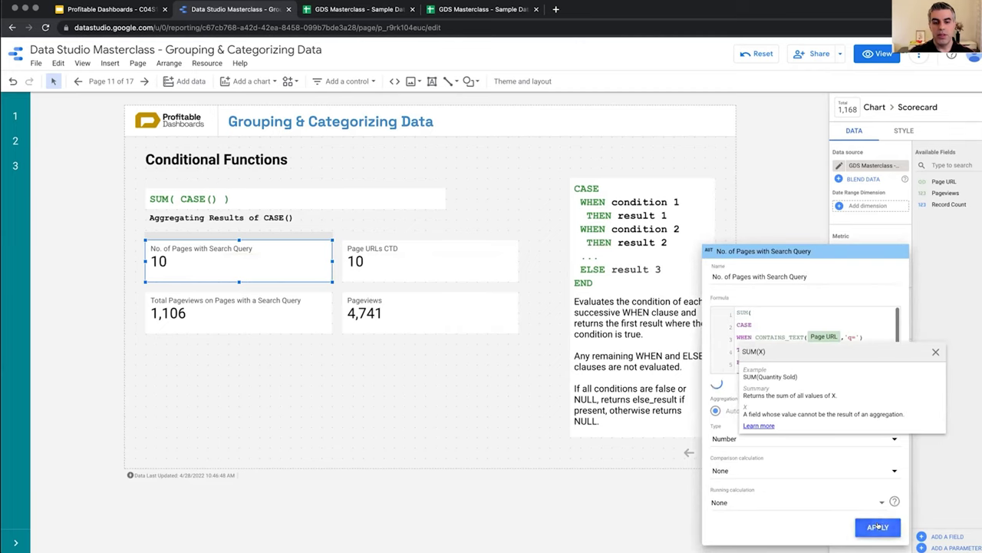
left_click(878, 528)
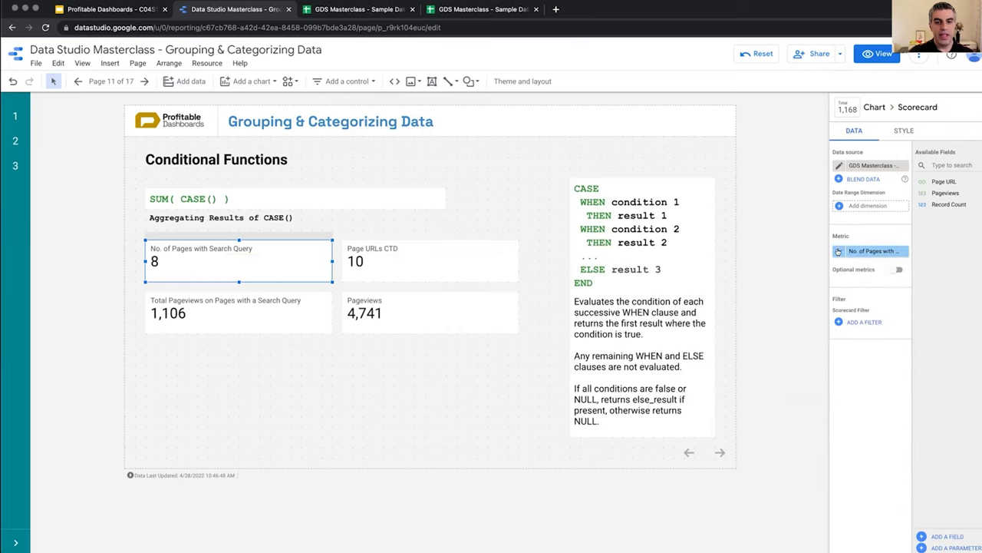
left_click(840, 252)
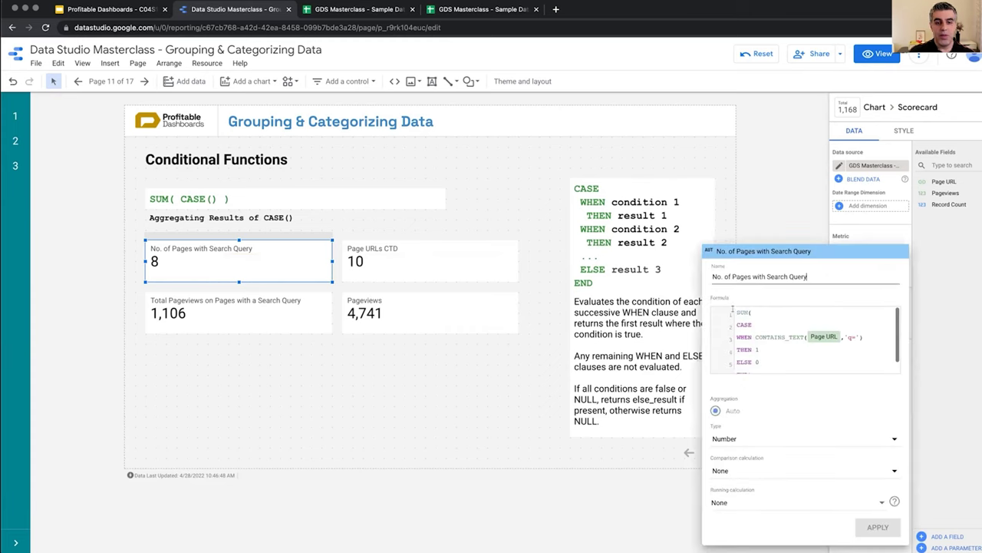
double_click(741, 311)
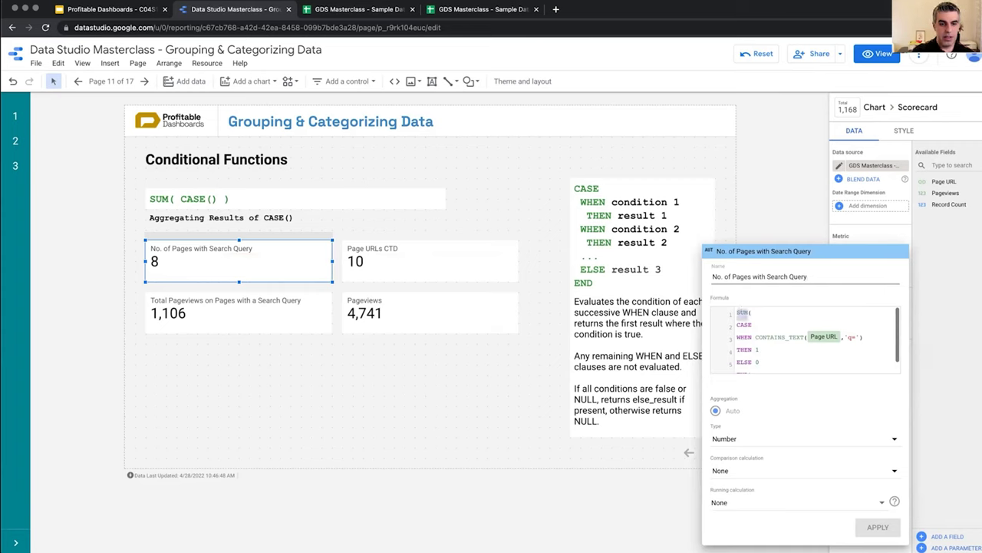
type("COUNT_DISTINCT")
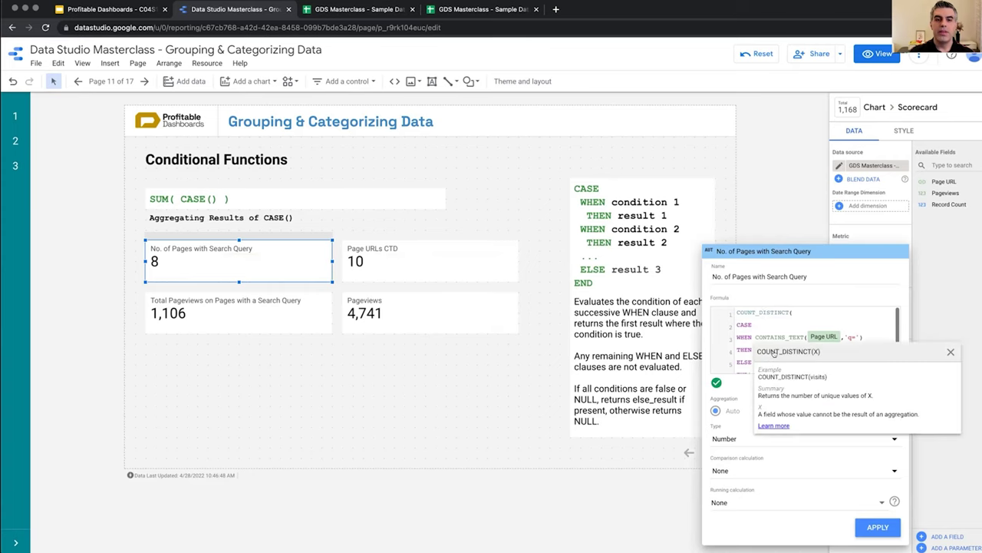
left_click(875, 526)
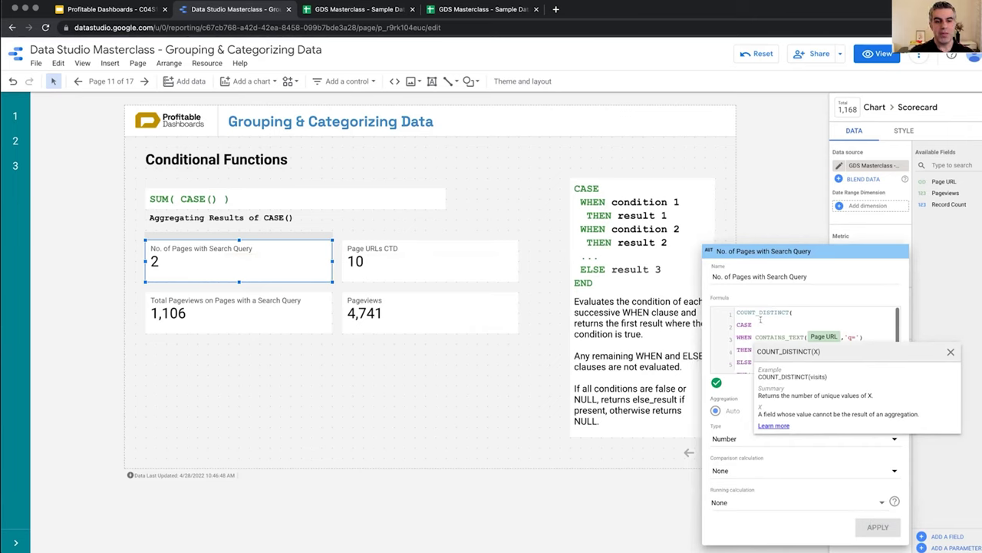
left_click_drag(789, 307, 734, 308)
type("SUM(")
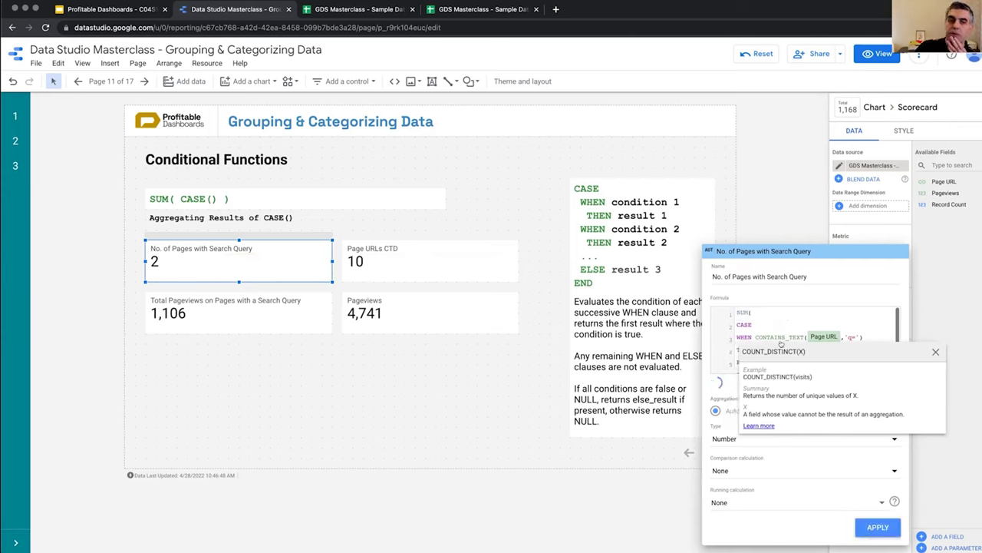
left_click(878, 527)
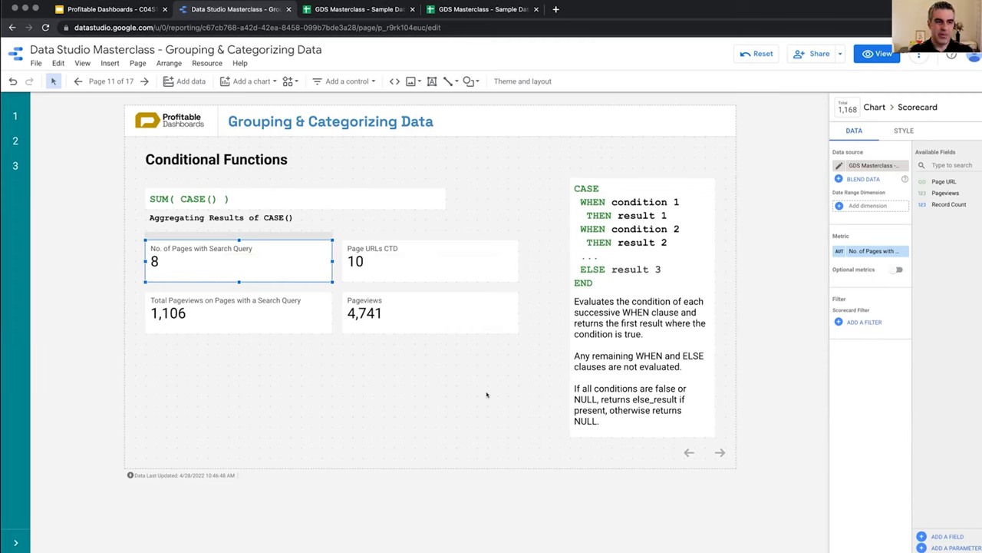
Set the Page URLs CTD metric's aggregation to Count Distinct so it reads 10.
left_click(439, 265)
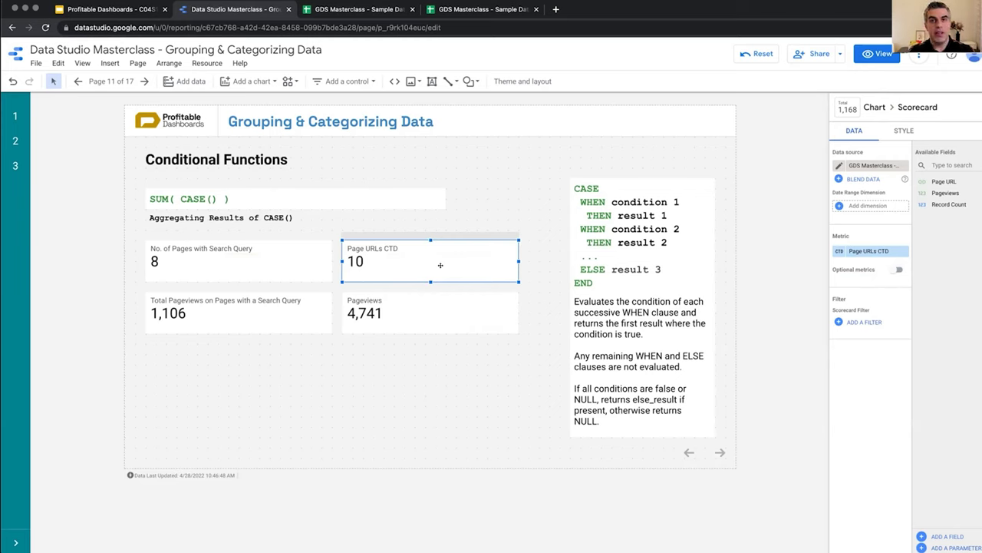
left_click(839, 251)
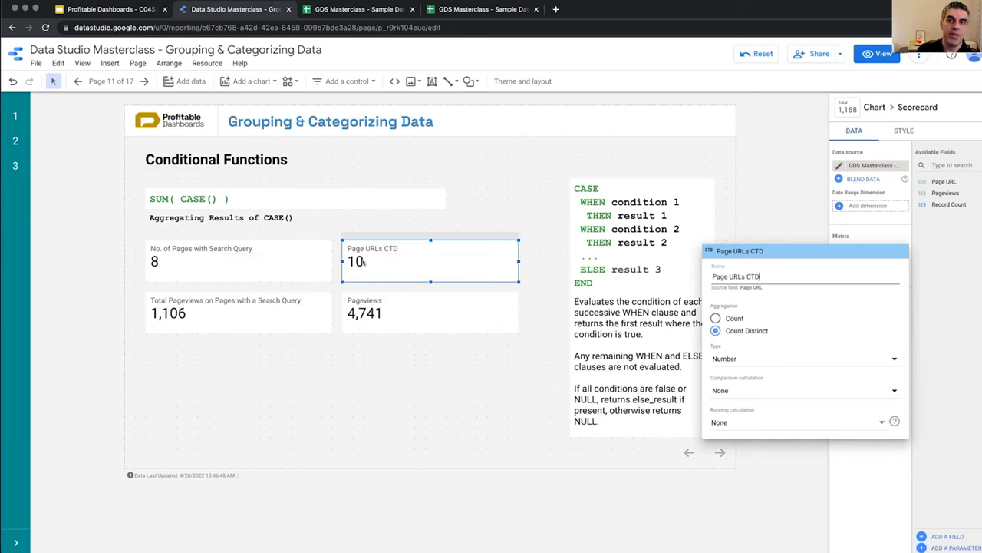
left_click(785, 208)
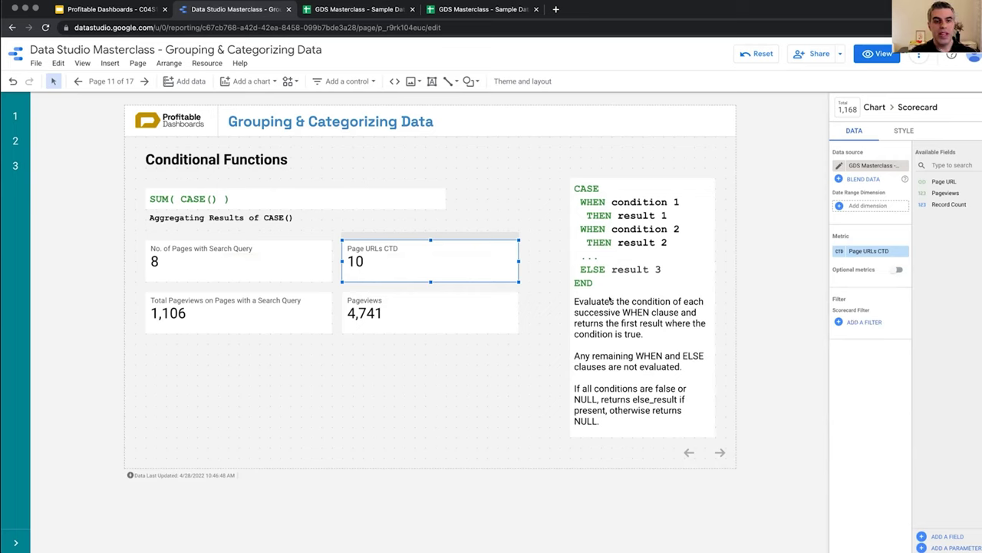
Reselect the Page URLs CTD scorecard and bring up its saved filter list (US Only, 404 Pages).
left_click(860, 323)
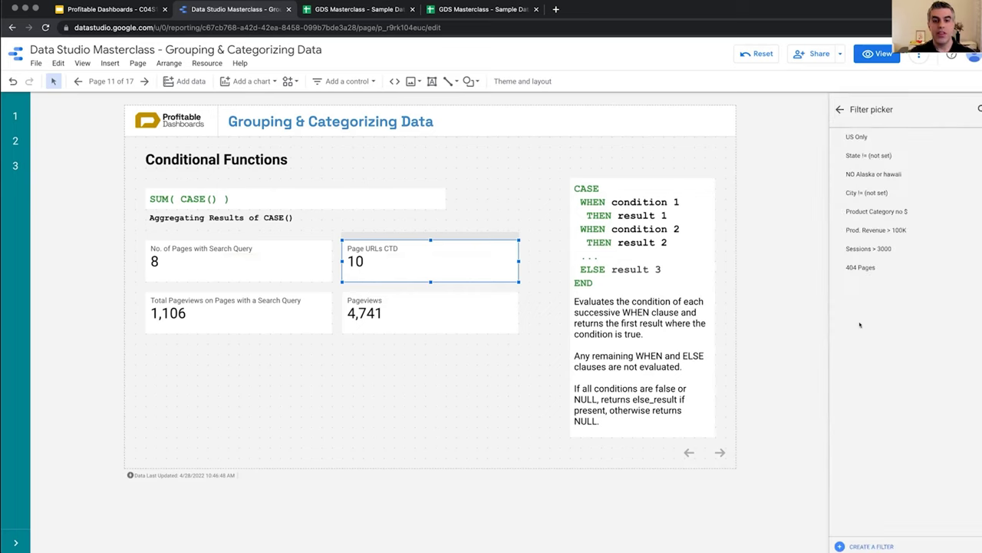
left_click(802, 280)
left_click(438, 307)
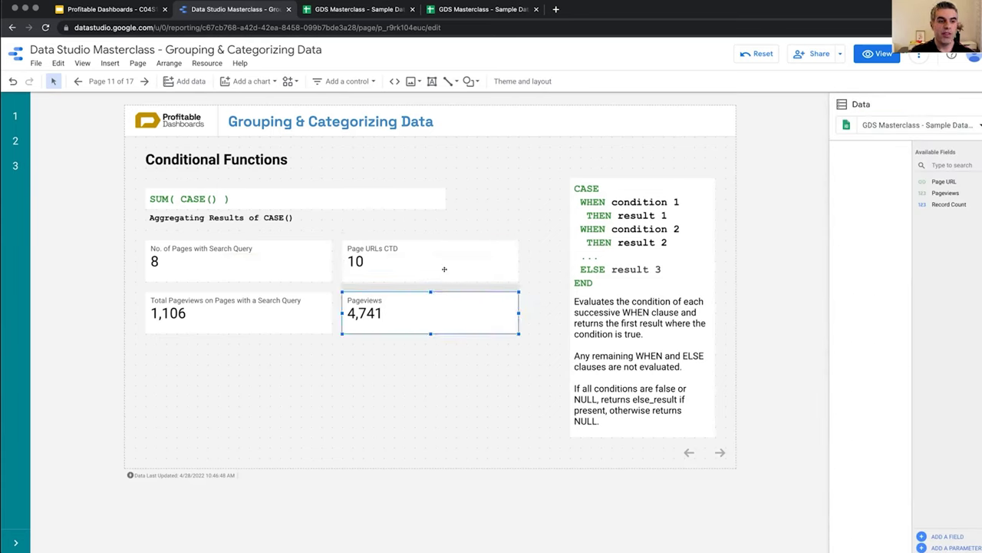
left_click(443, 258)
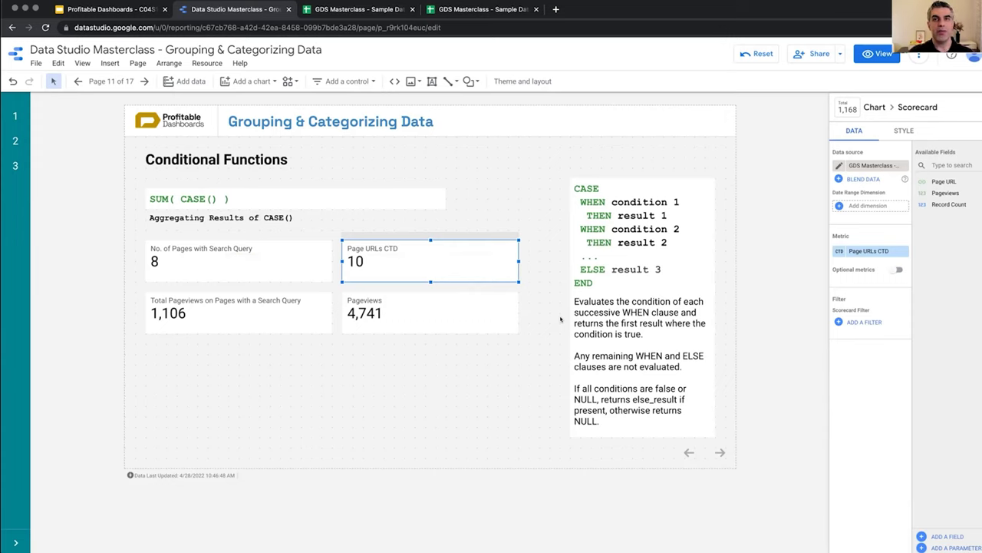
left_click(560, 320)
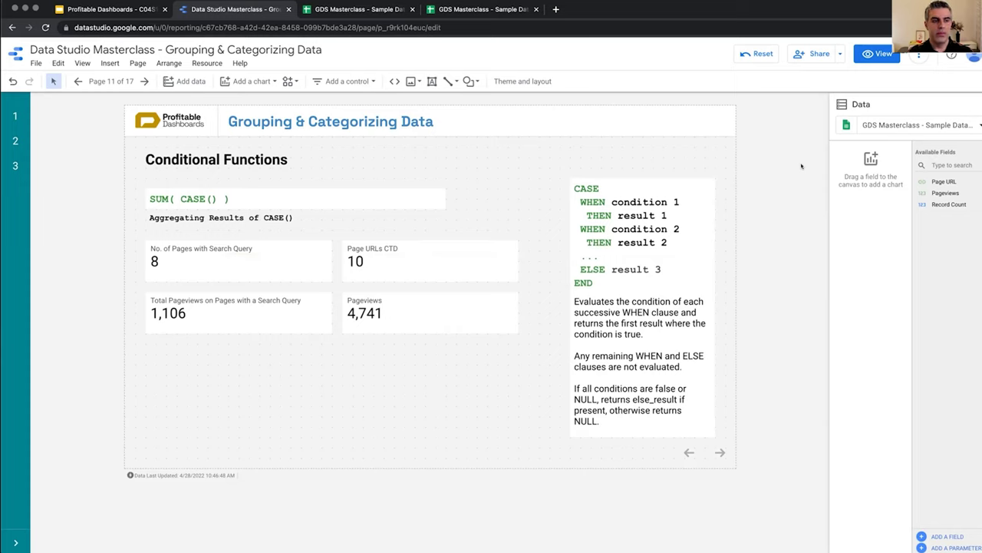
left_click(289, 252)
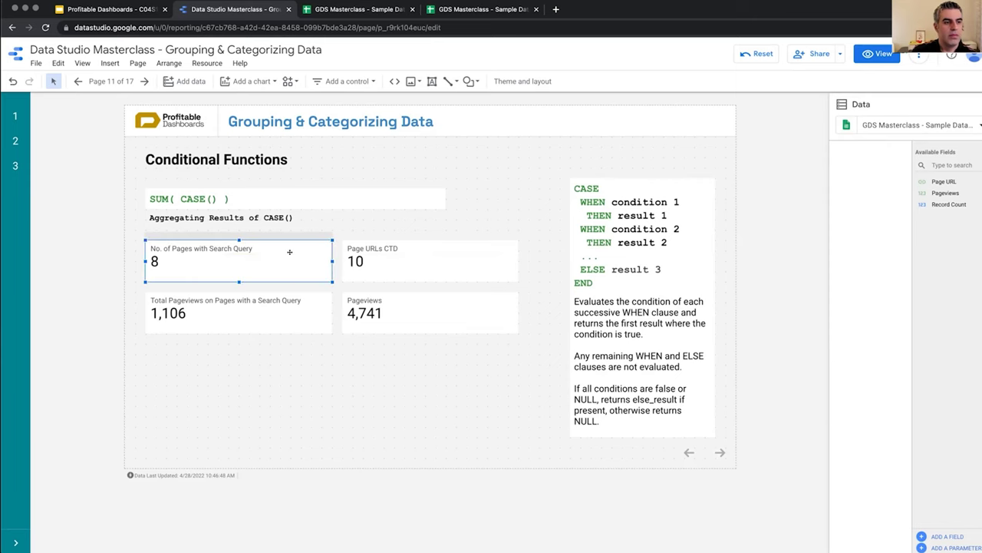
left_click(414, 259)
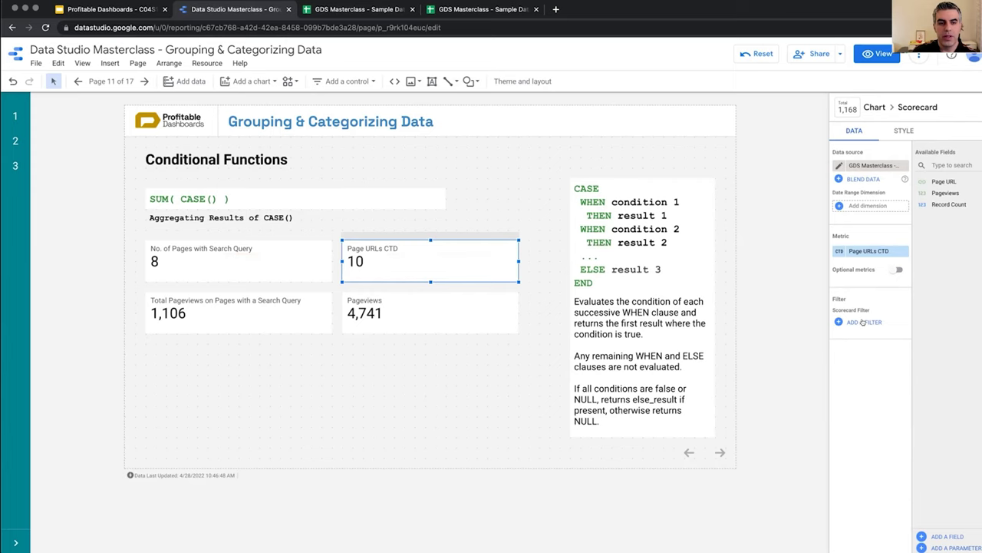
left_click(863, 322)
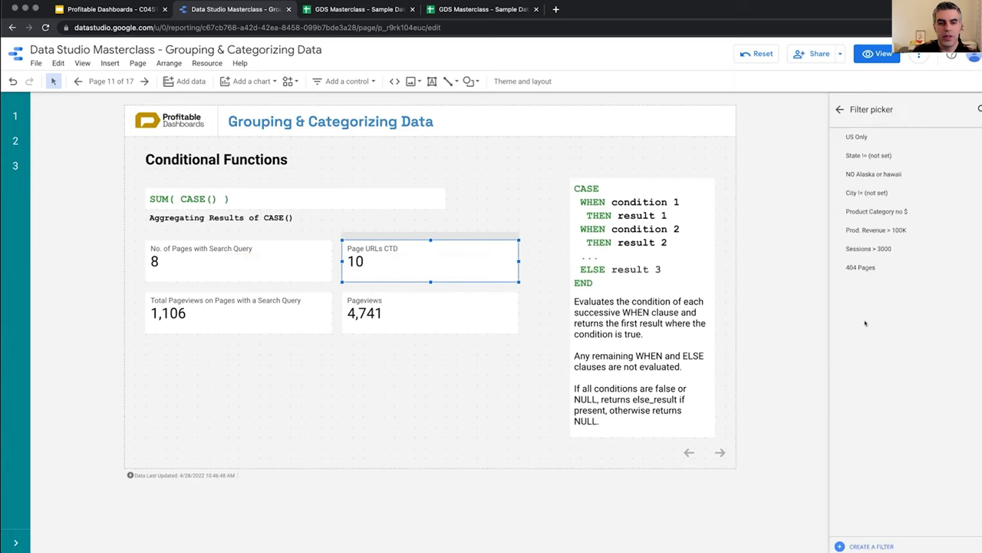
Create and save an 'Only Search Pages' filter including Page URL contains 'q='.
left_click(870, 546)
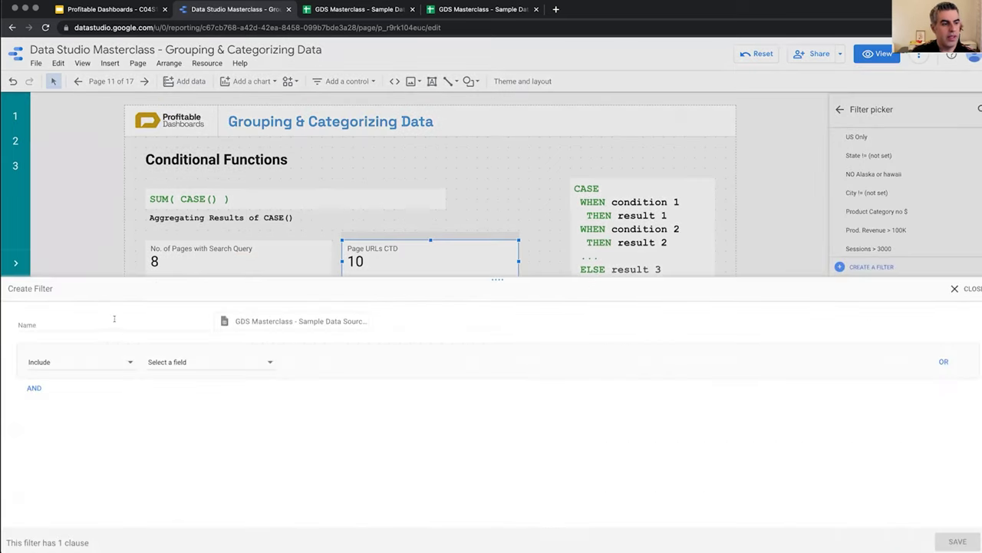
left_click(77, 325)
type("Only")
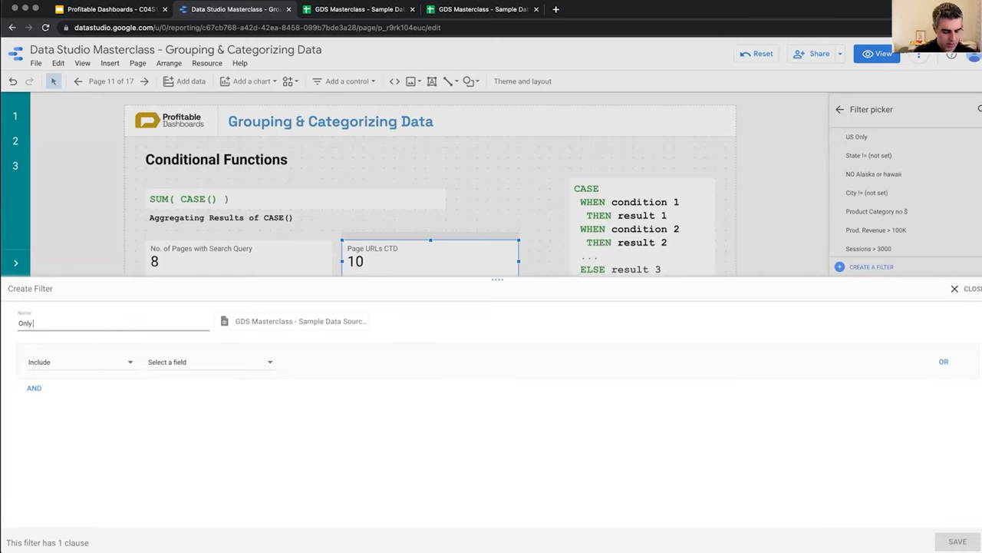
type(" Search Pa")
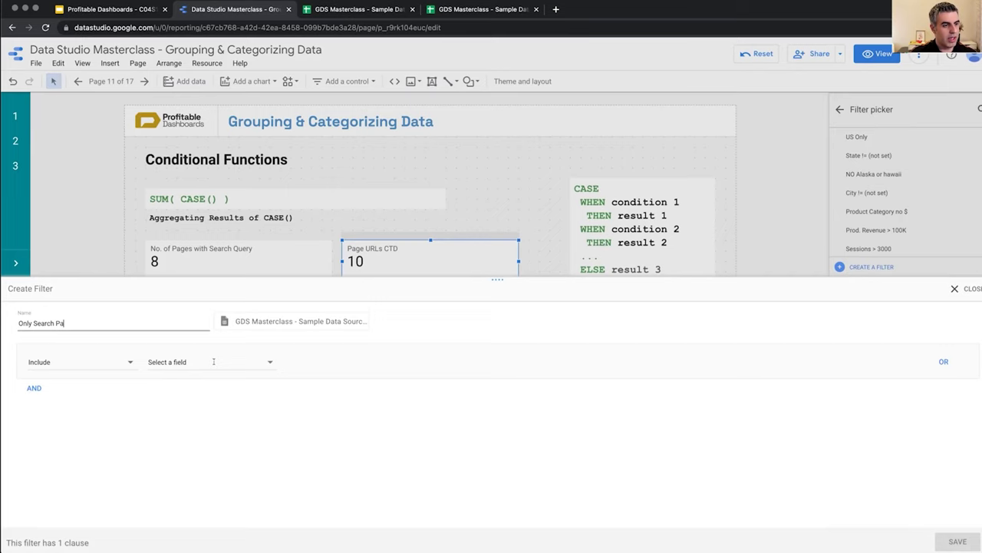
type("ges")
left_click(261, 360)
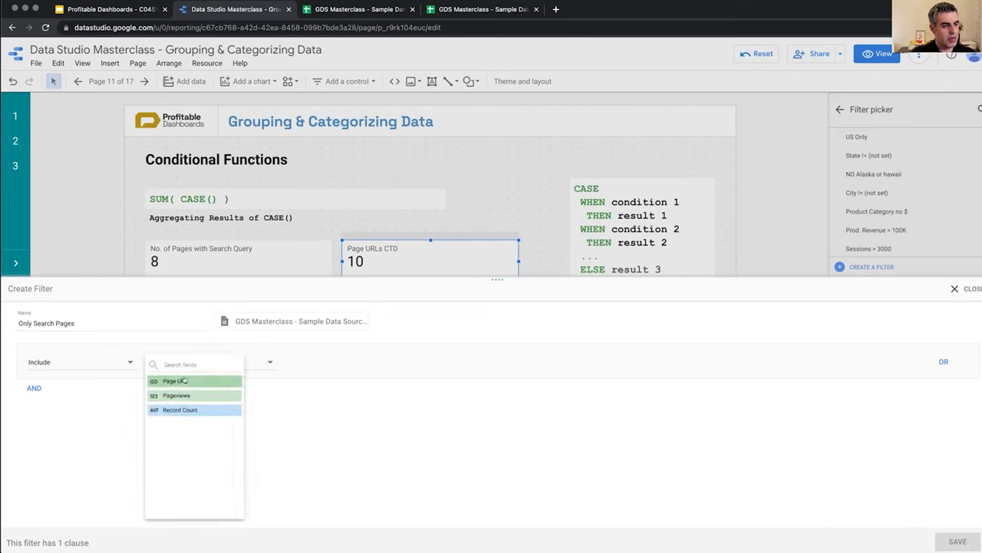
left_click(192, 376)
left_click(315, 387)
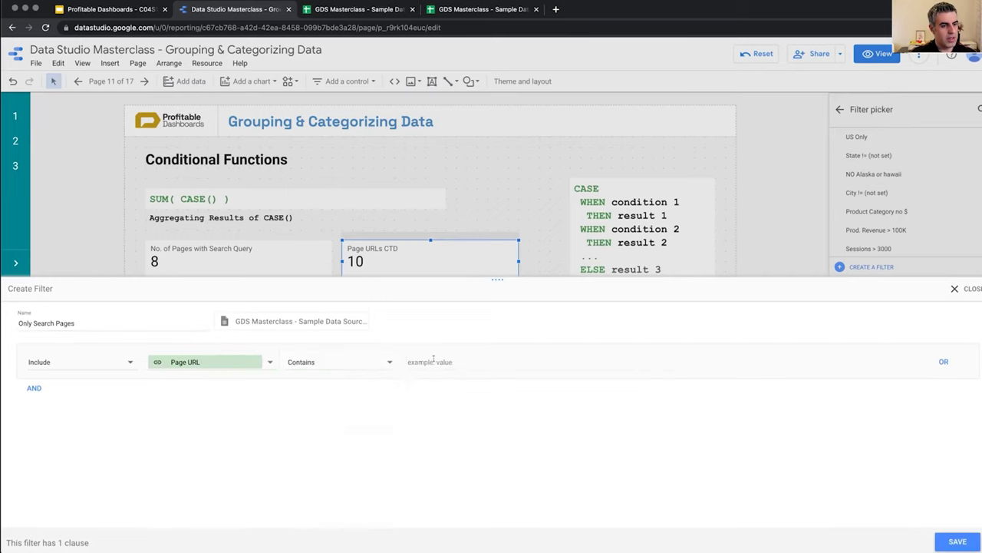
type("q=")
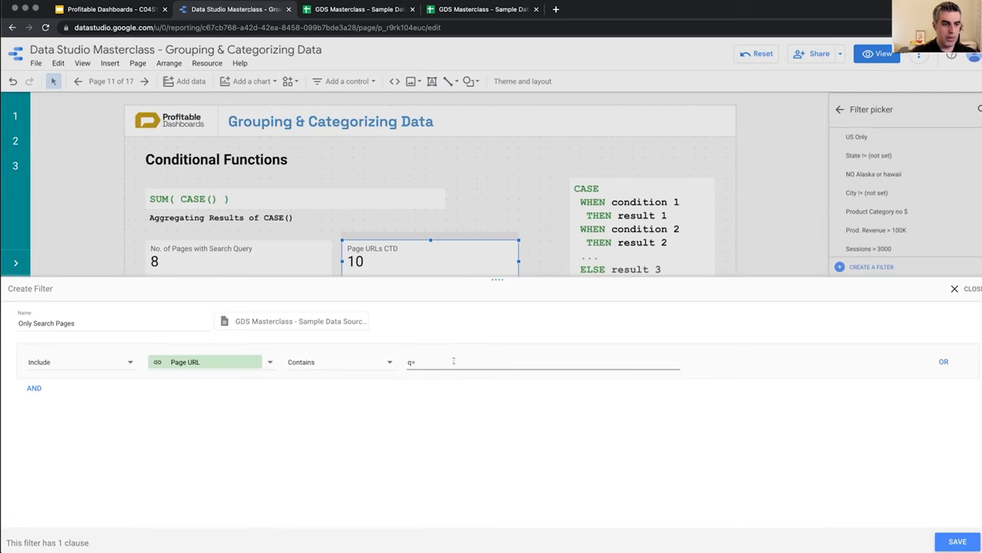
left_click(958, 541)
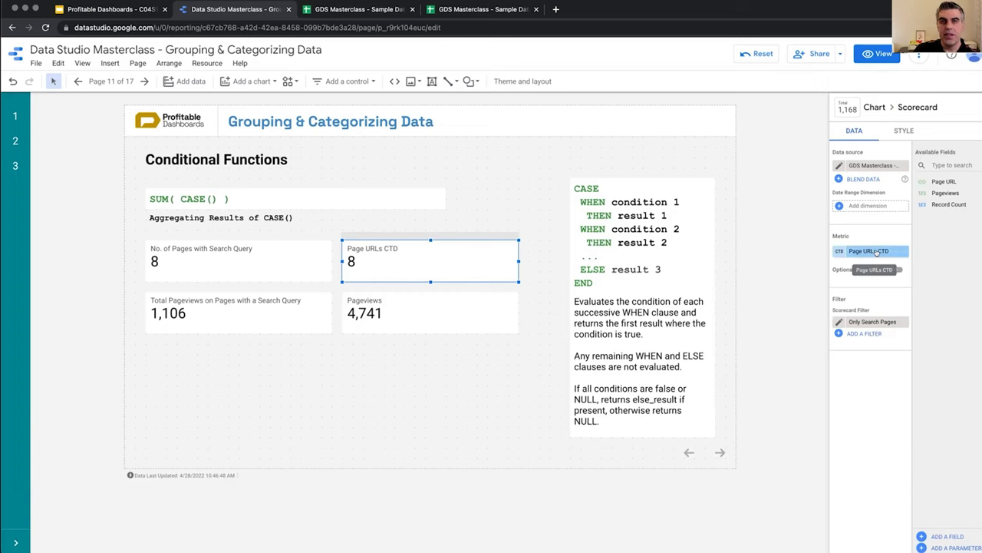
left_click(302, 265)
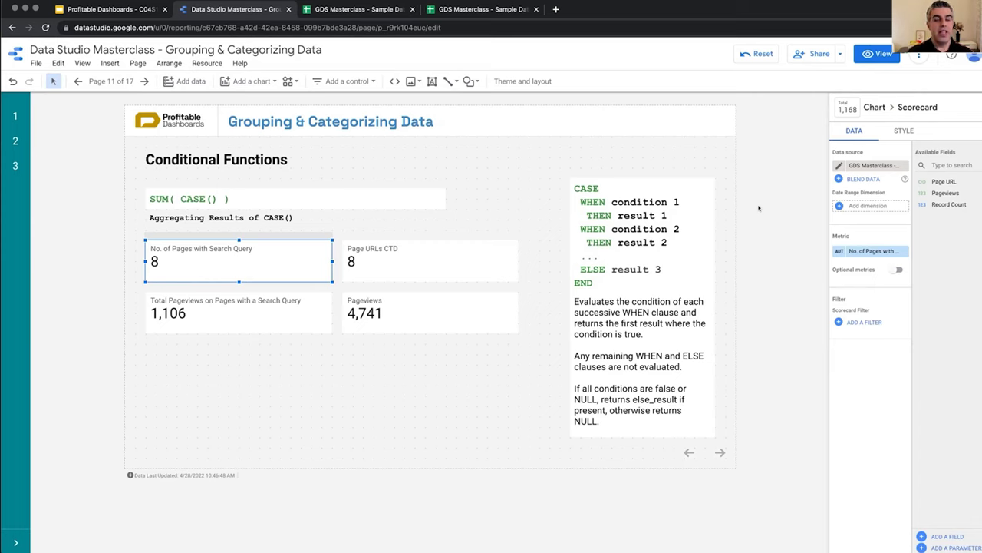
left_click(454, 268)
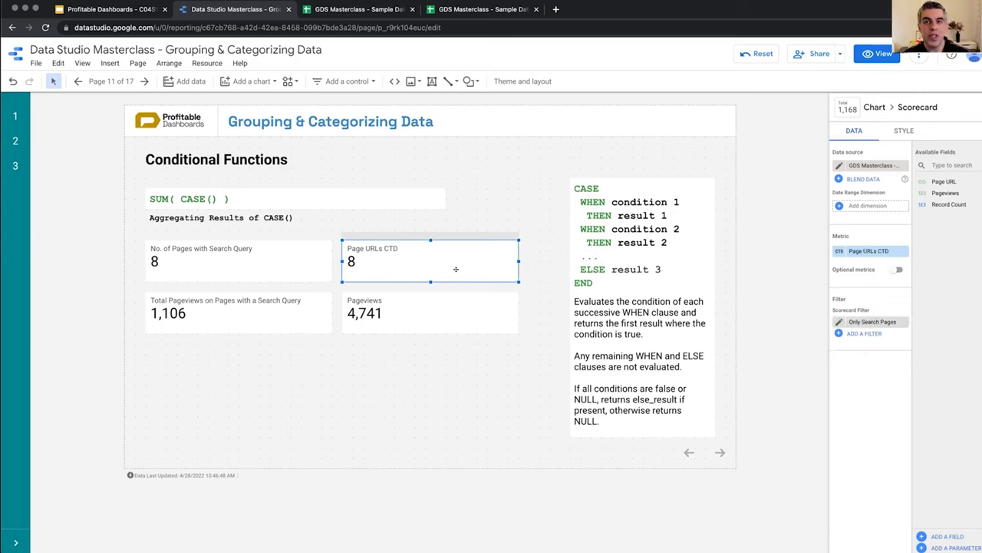
left_click(281, 258)
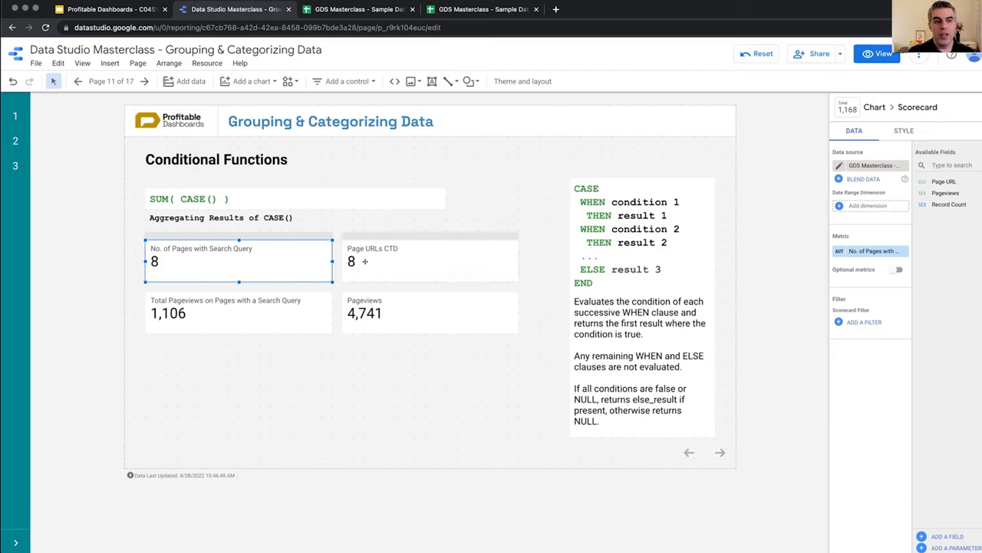
left_click(380, 265)
left_click(281, 266)
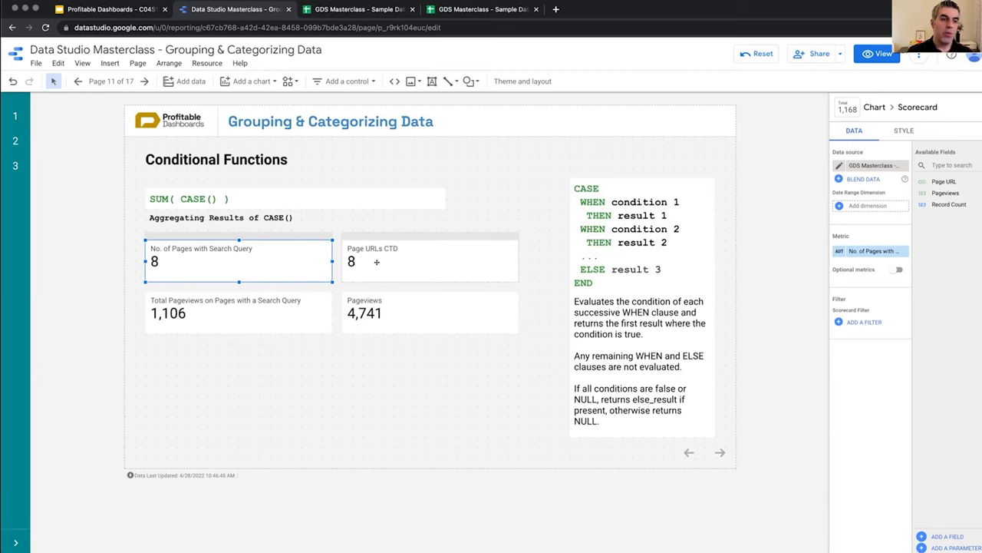
left_click(376, 261)
left_click(304, 259)
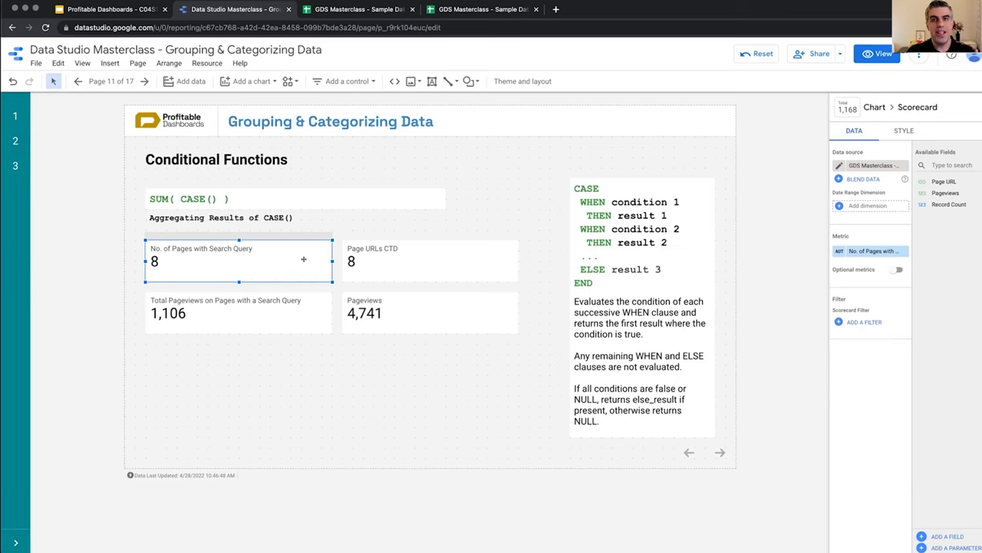
left_click(378, 266)
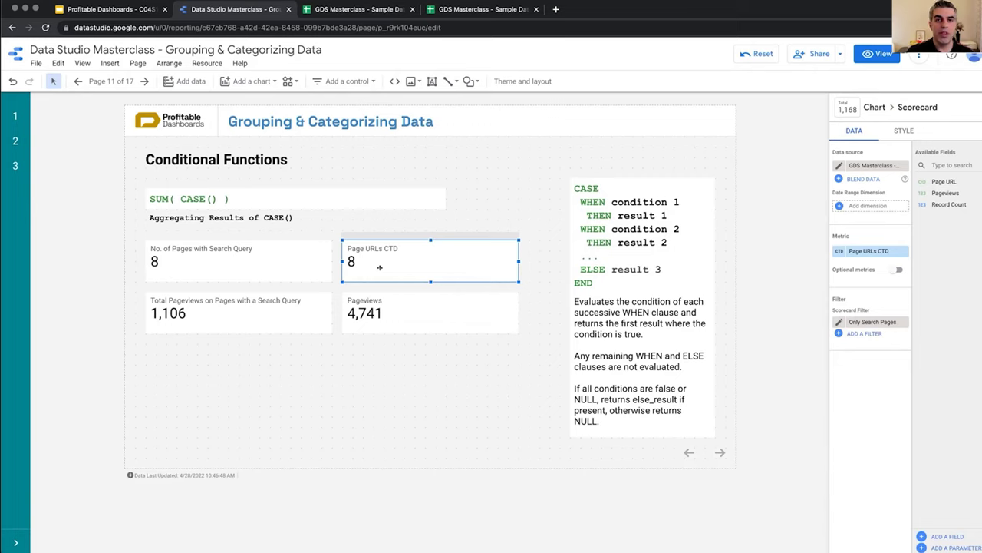
left_click(515, 354)
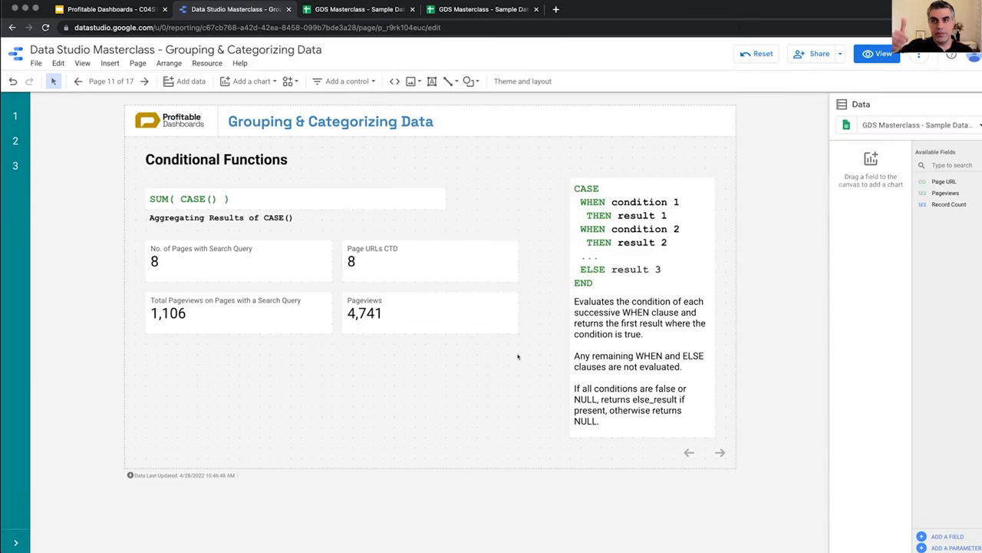